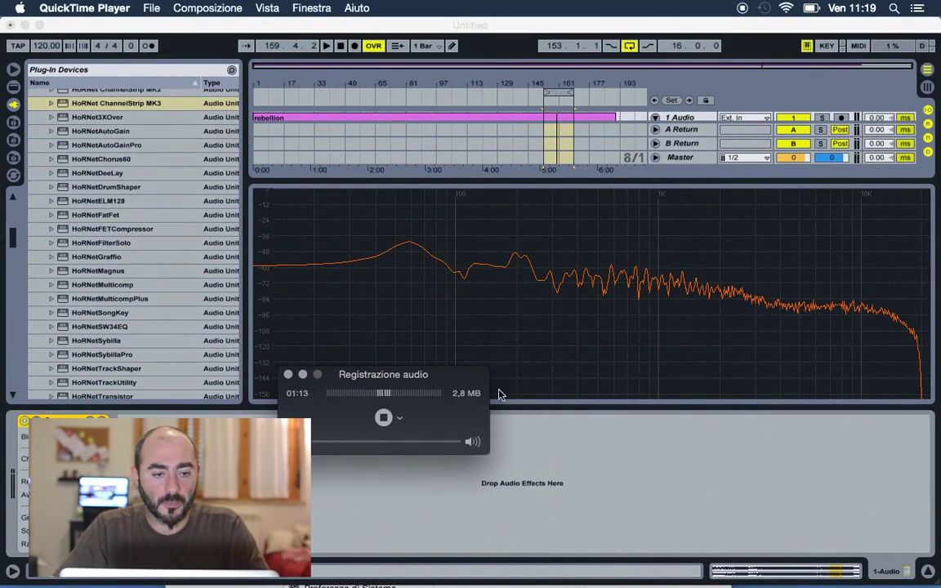
- Load HoRNet ChannelStrip MK3 onto the 1-Audio track and position its window
left_click(109, 105)
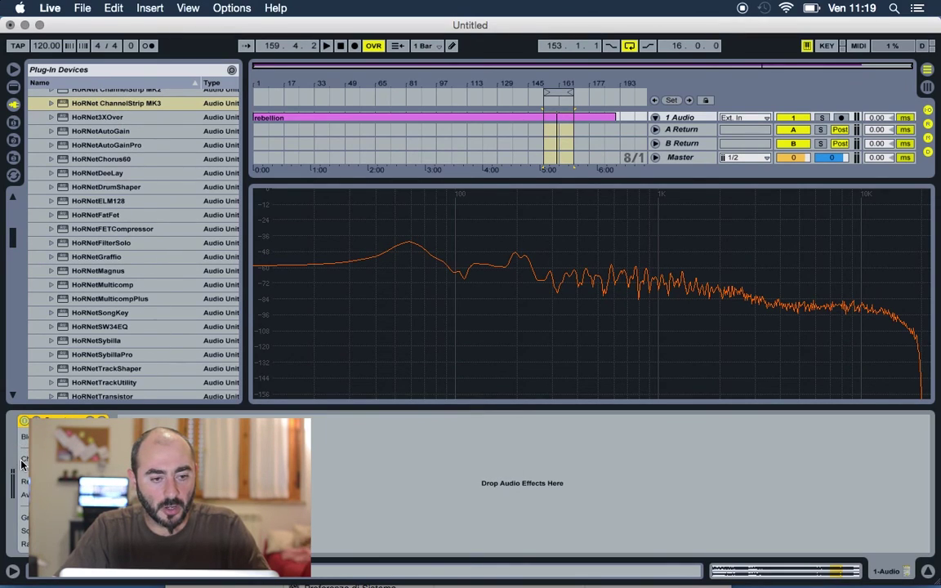
left_click_drag(90, 103, 23, 459)
left_click_drag(327, 171, 332, 106)
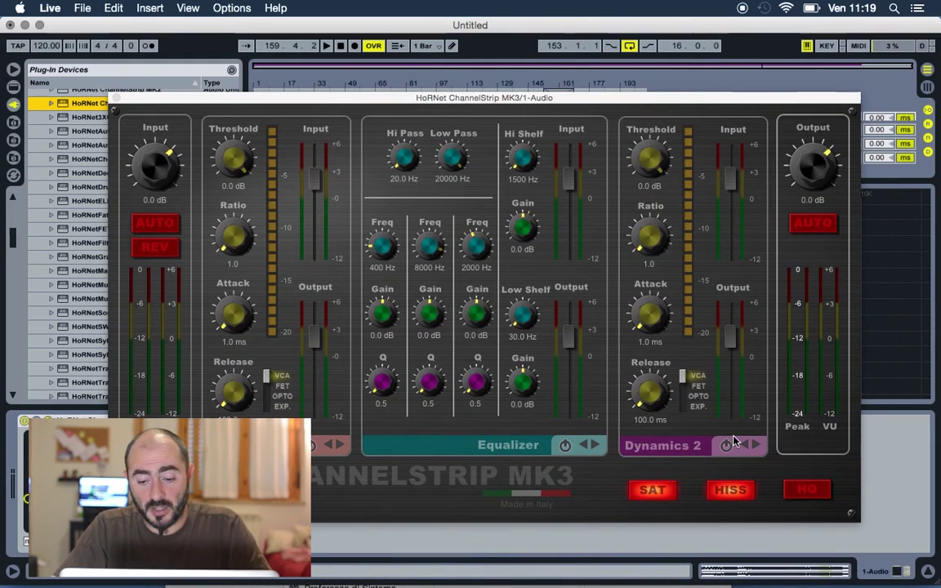
- Switch off SAT and HISS and enable HQ mode in ChannelStrip MK3
left_click(651, 492)
left_click(728, 495)
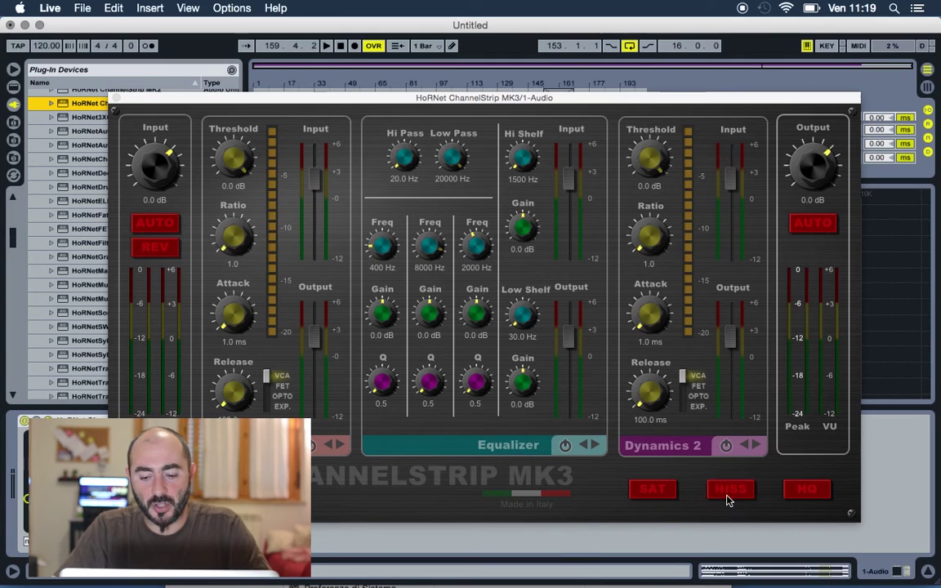
left_click(804, 495)
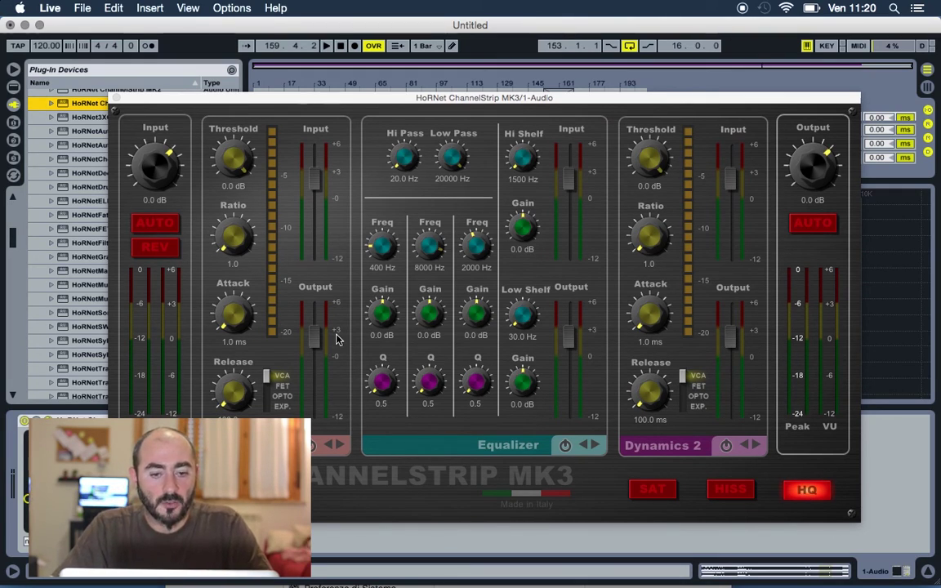
- Nudge the ChannelStrip Input gain up to 0.3 dB while the track plays
left_click_drag(281, 101, 277, 152)
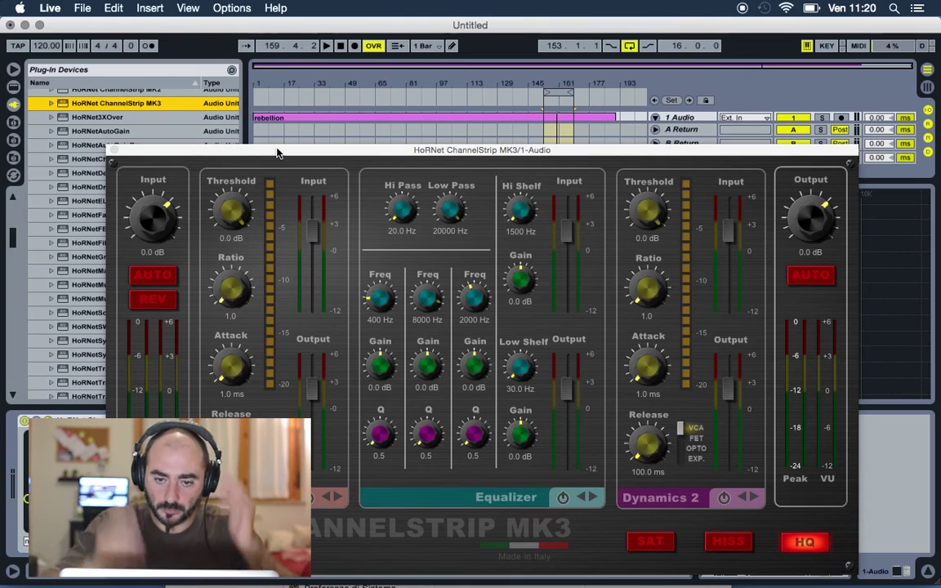
key("space")
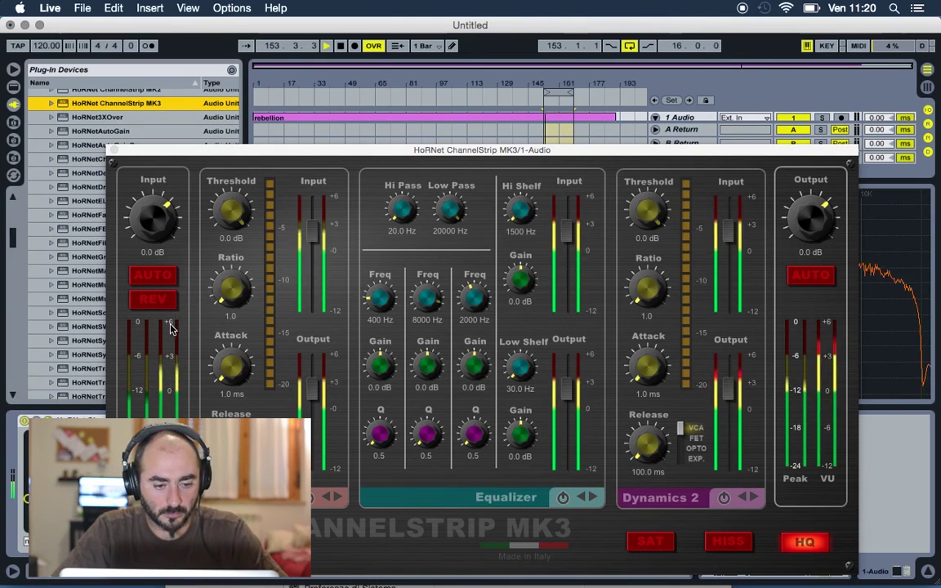
mouse_move(156, 239)
left_mouse_down()
mouse_move(155, 230)
mouse_move(159, 238)
left_mouse_up()
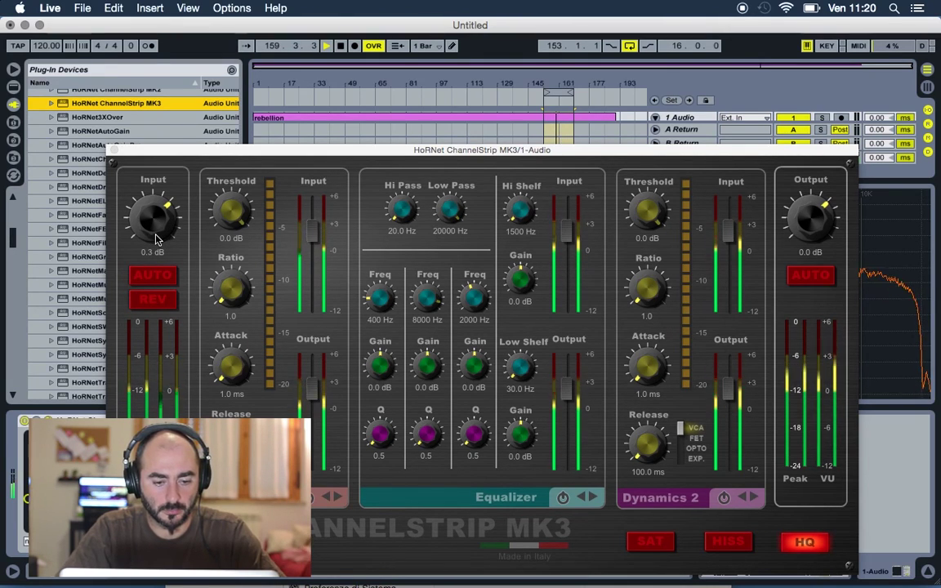
key("space")
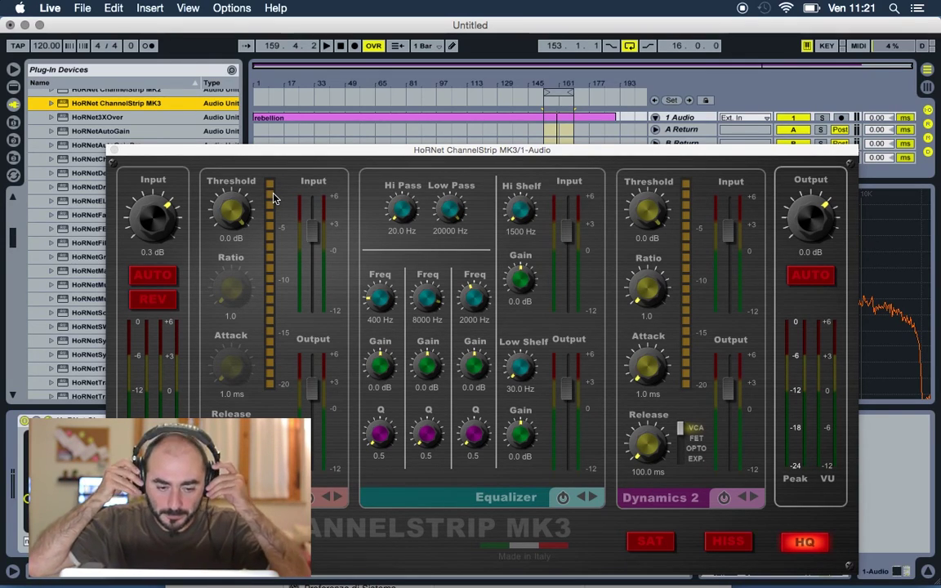
- Lower the Dynamics 1 threshold to -6.8 dB during playback
key("space")
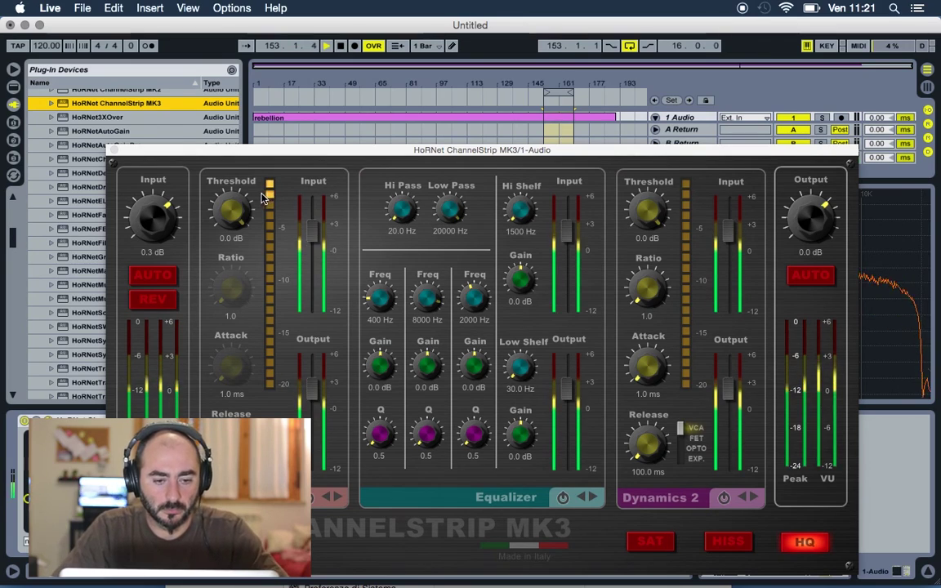
left_click_drag(234, 203, 241, 221)
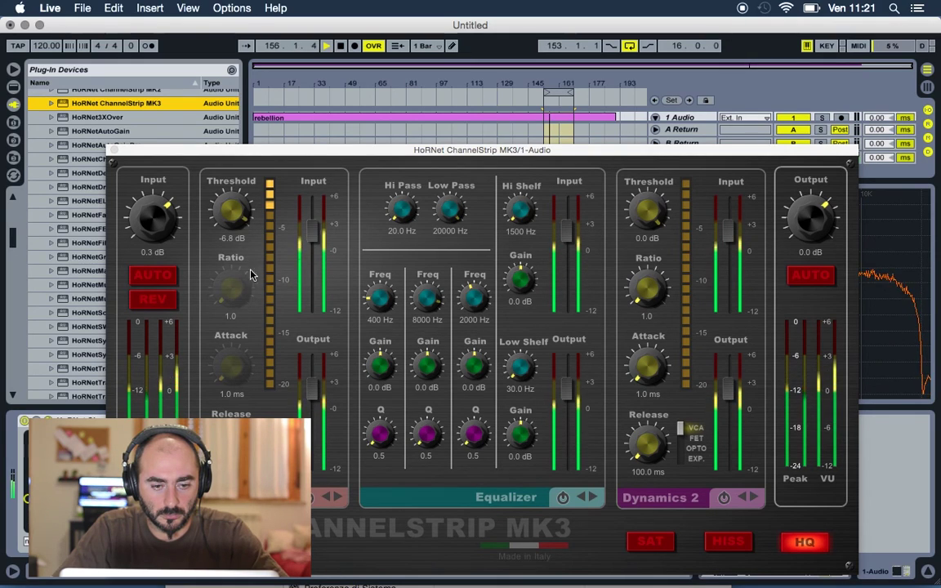
left_click(311, 395)
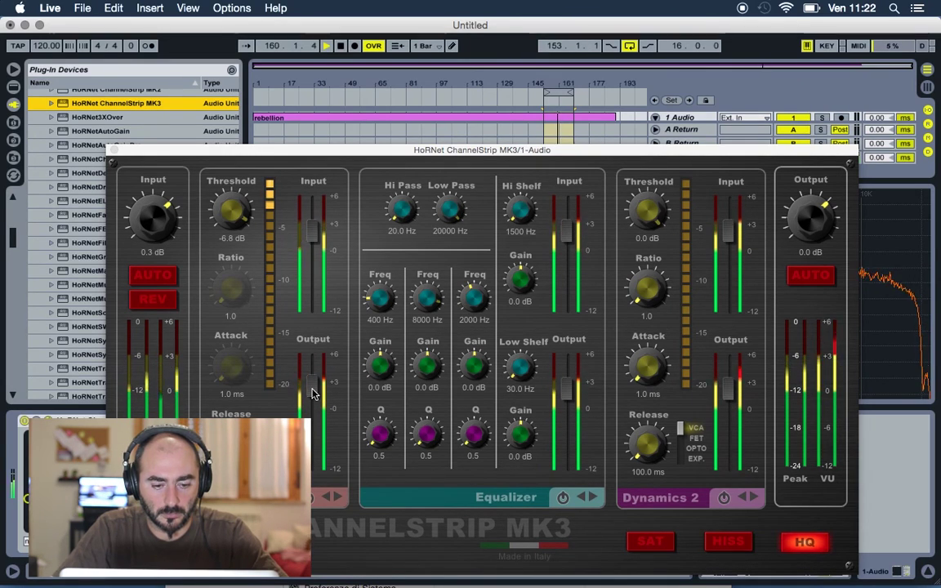
left_click(311, 393)
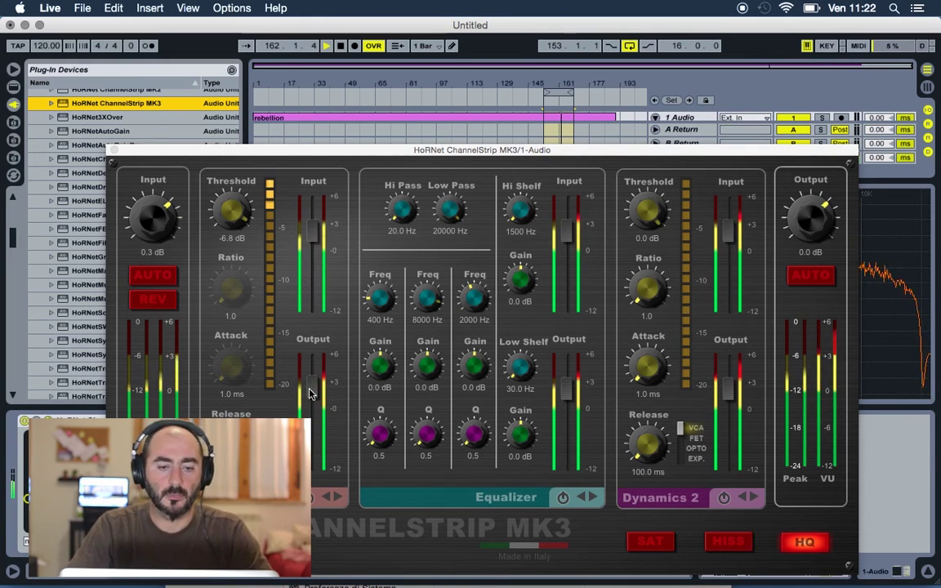
key("space")
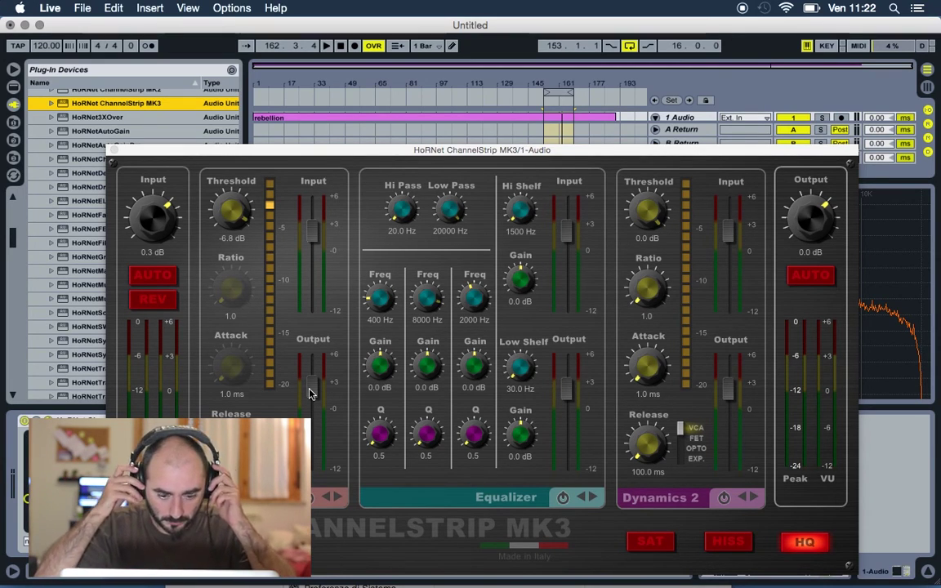
- Compare the sound with Dynamics 1 bypassed, then re-enable it
key("space")
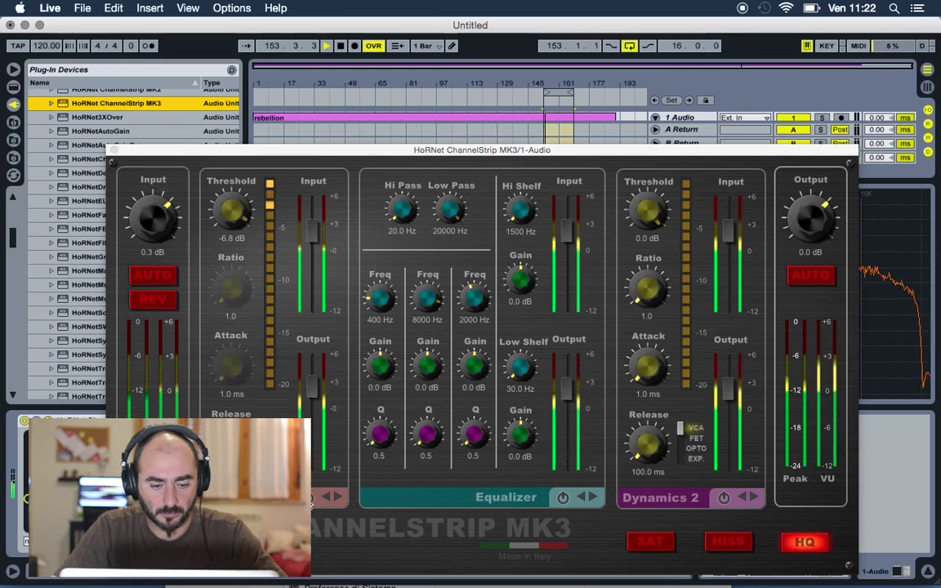
left_click(311, 503)
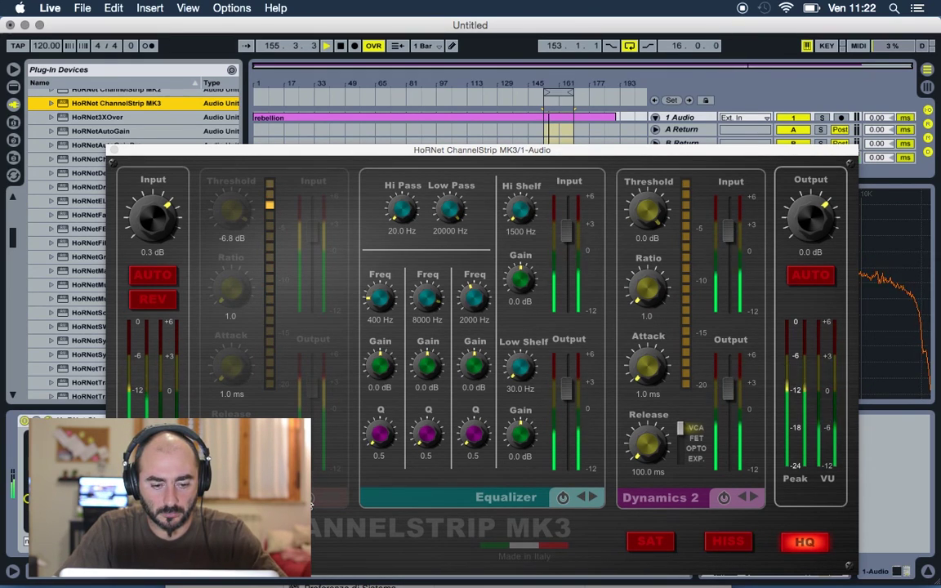
left_click(312, 503)
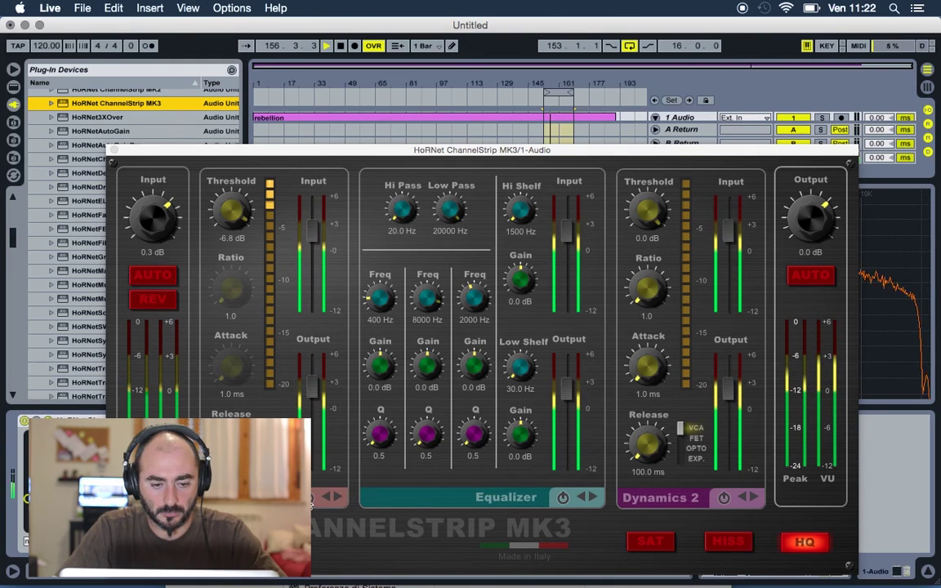
key("space")
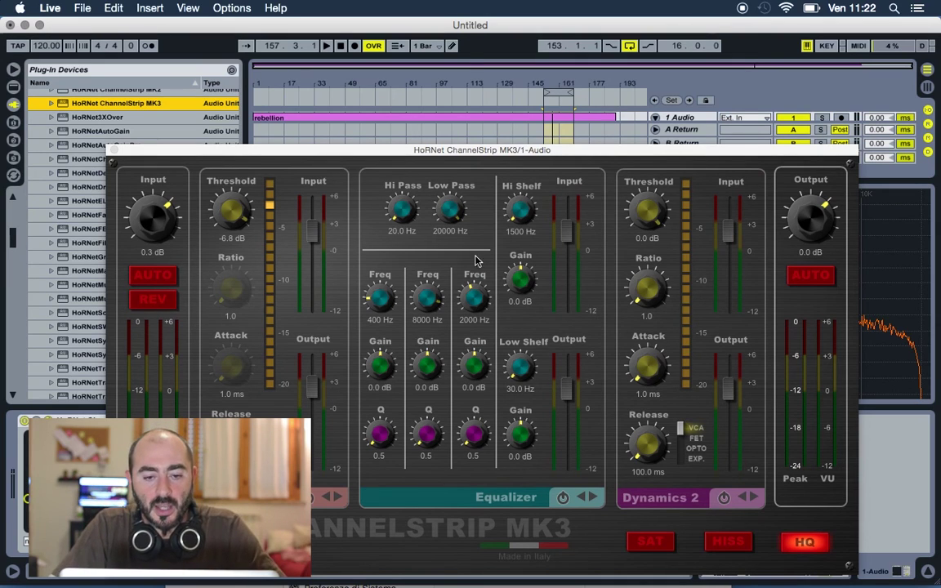
left_click_drag(508, 155, 495, 442)
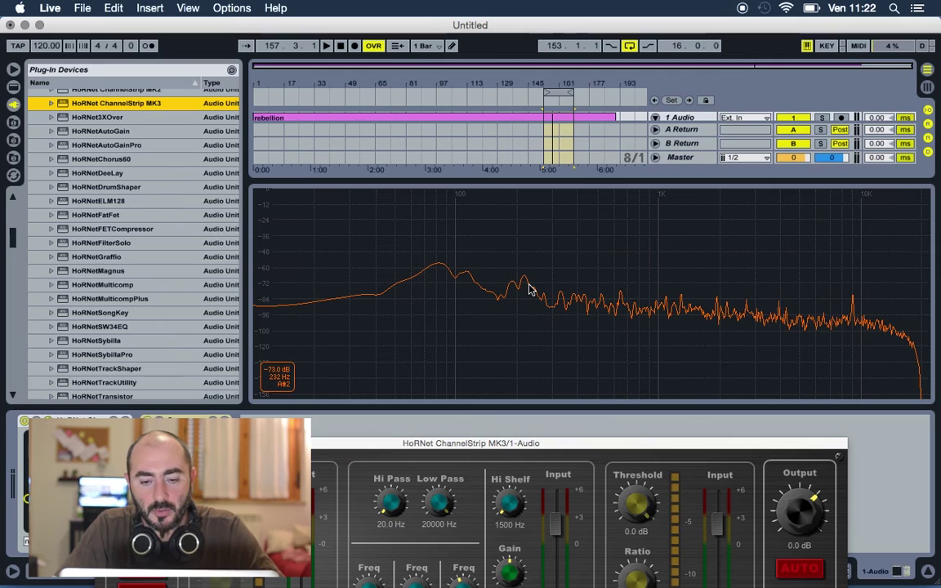
key("space")
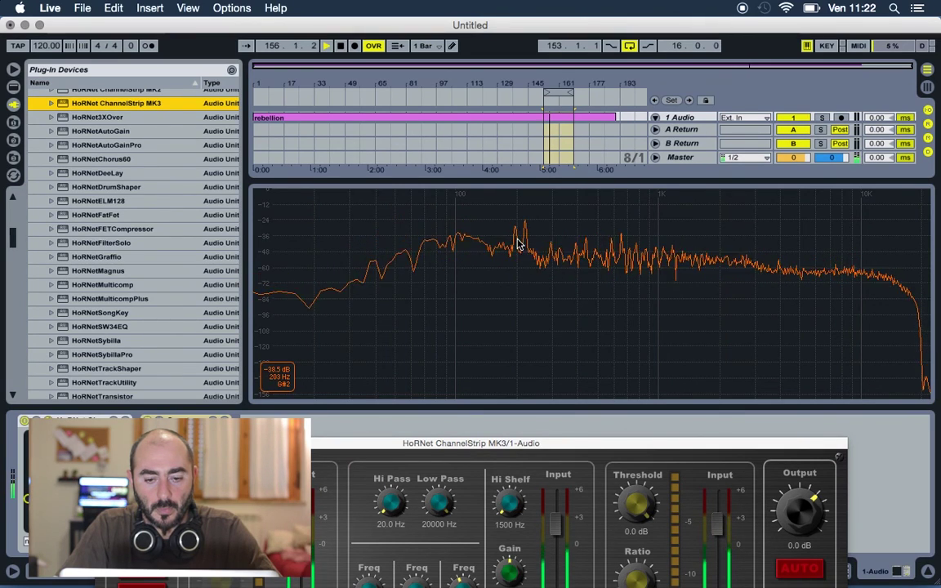
key("space")
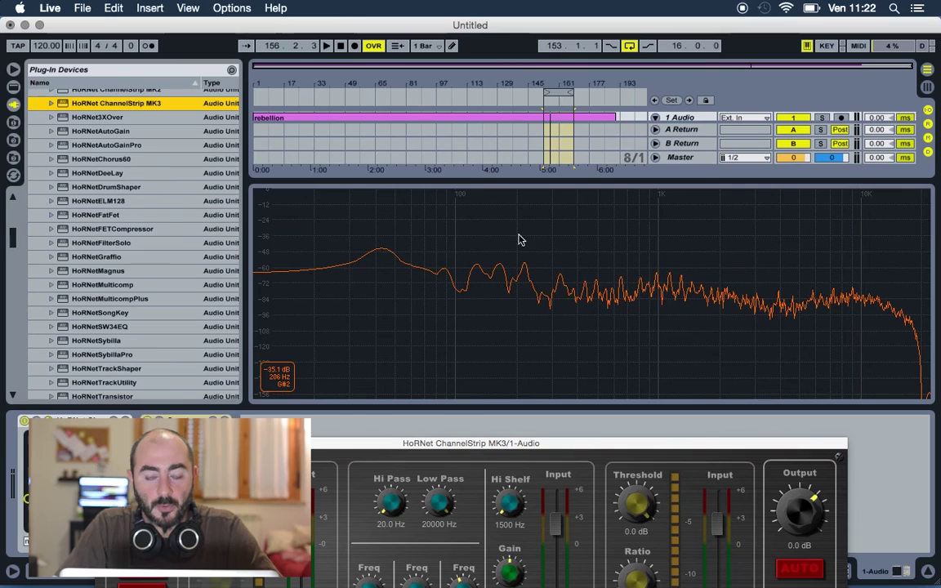
left_click_drag(532, 442, 560, 96)
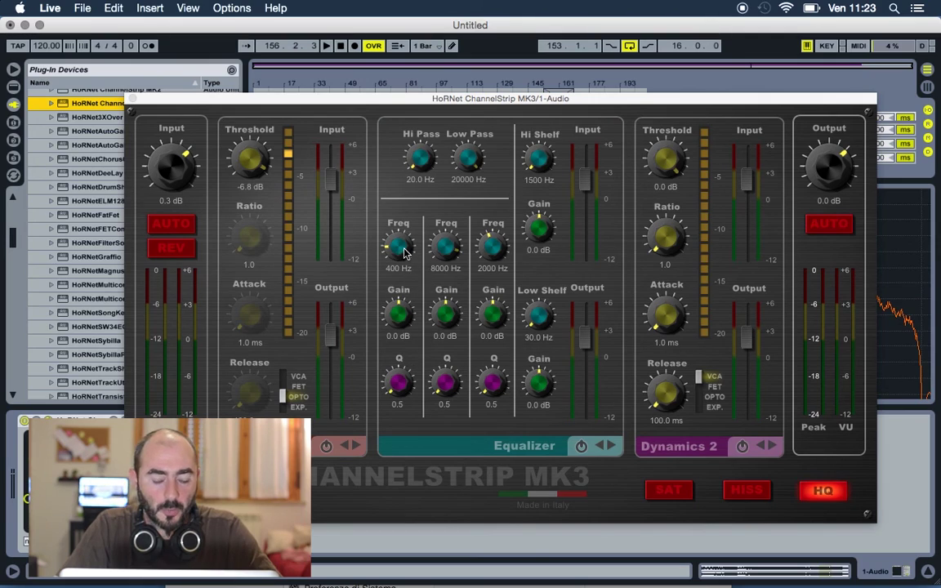
- Tune the first EQ band to 213 Hz, Q 4.4, and boost it 15.0 dB while listening
left_click_drag(404, 256, 399, 258)
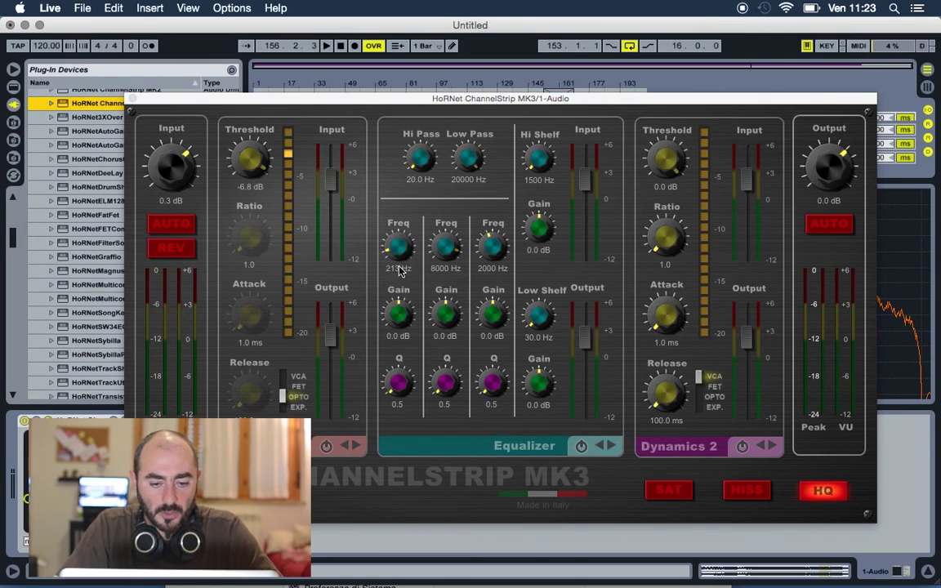
left_click_drag(398, 382, 409, 271)
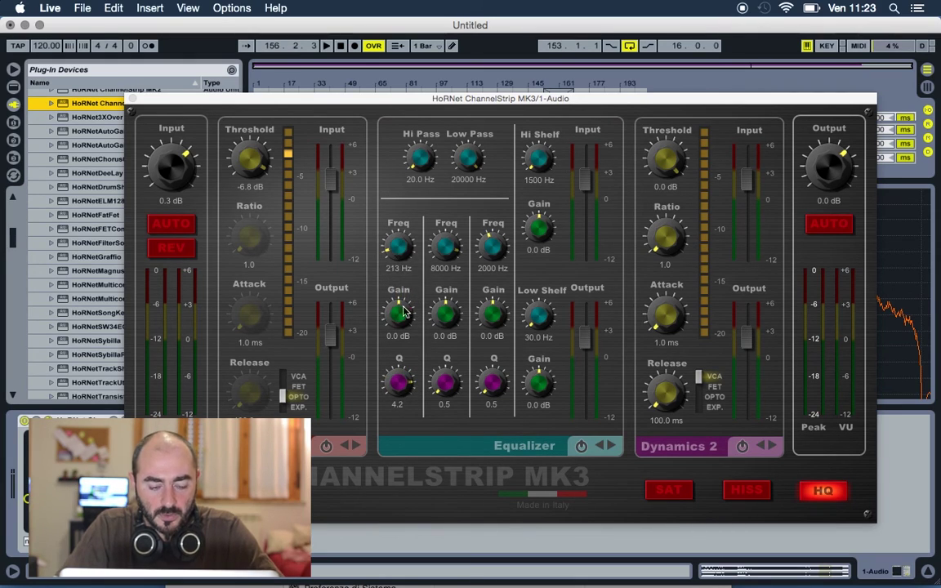
left_click_drag(402, 386, 400, 375)
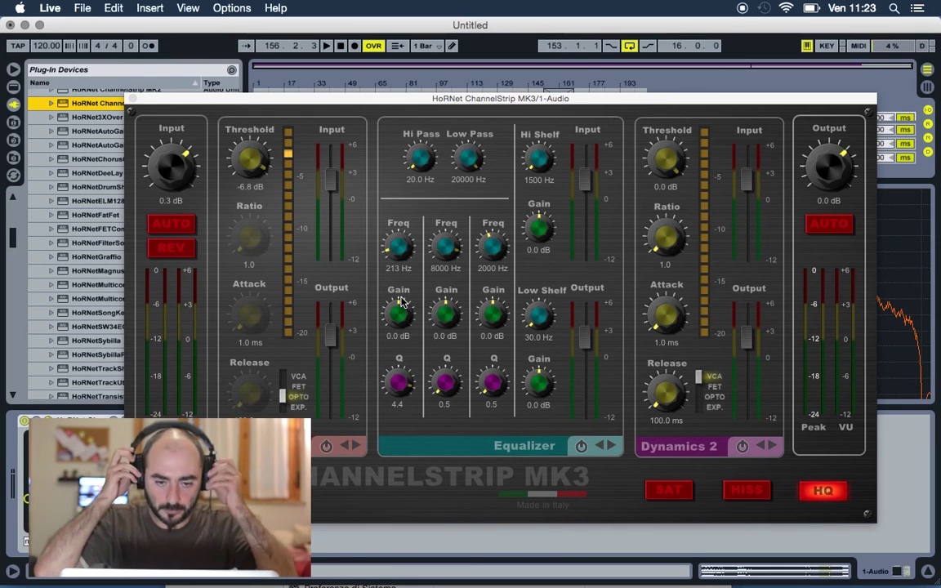
key("space")
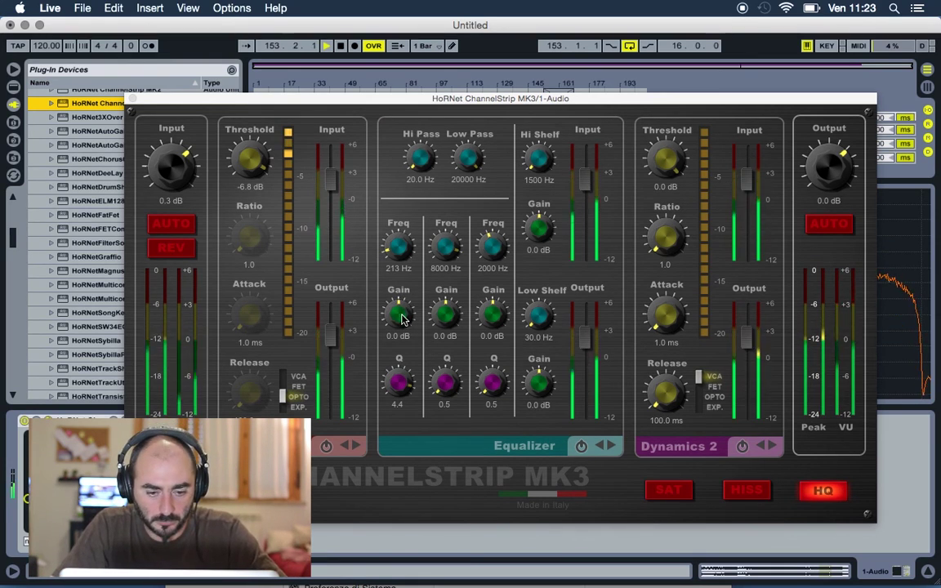
left_click_drag(402, 302, 403, 258)
key("space")
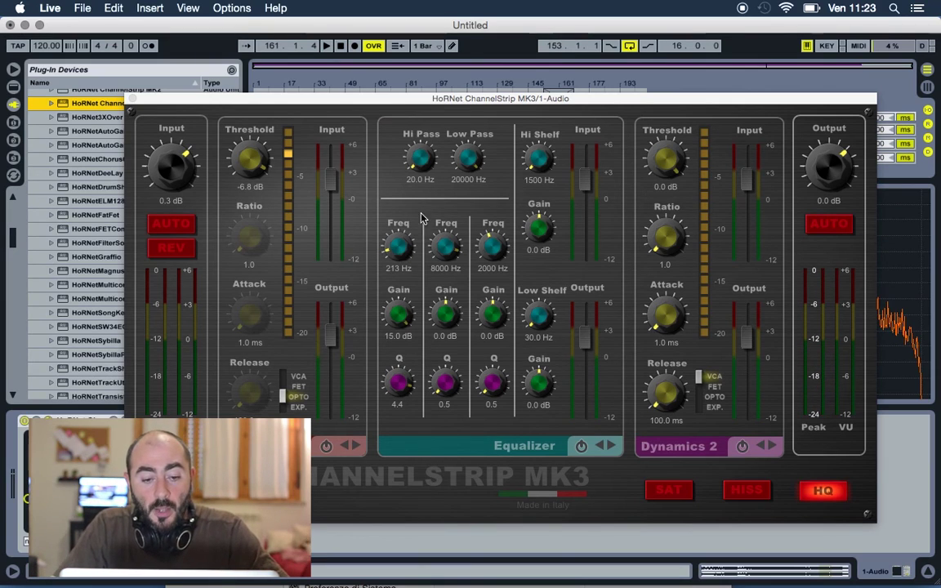
- Turn the first EQ band into a -3.9 dB cut with Q 3.3
left_click_drag(390, 313, 395, 406)
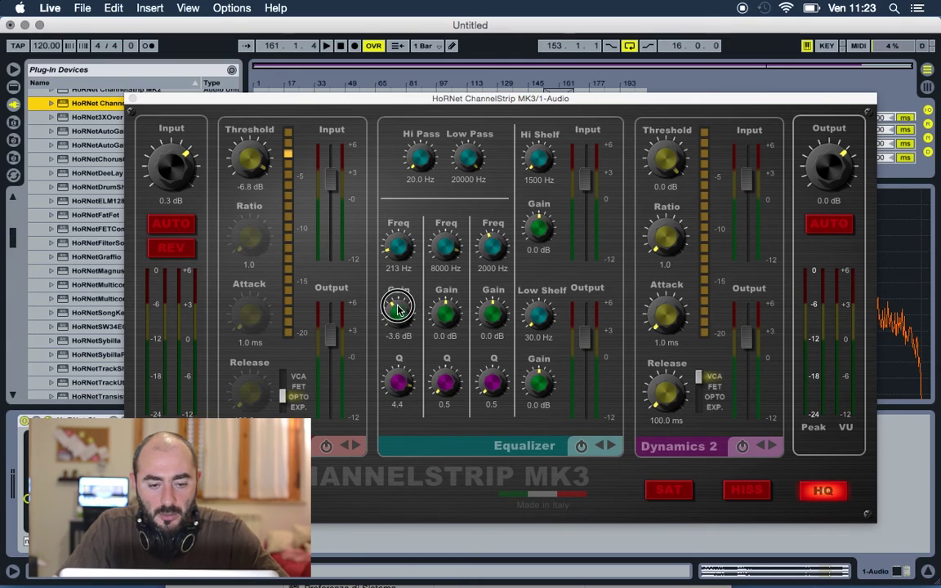
scroll(397, 310, "down", 2)
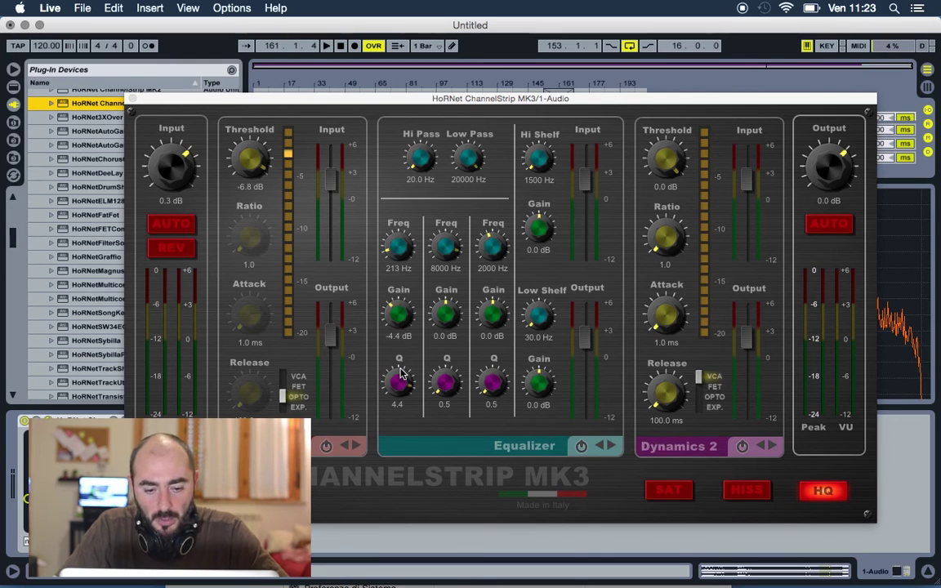
left_click_drag(400, 374, 392, 436)
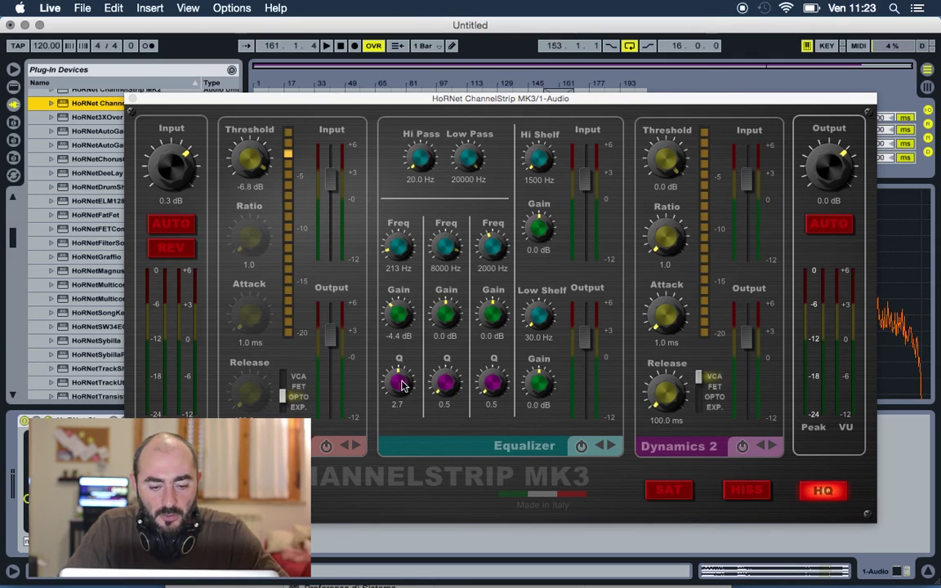
left_click_drag(401, 386, 403, 386)
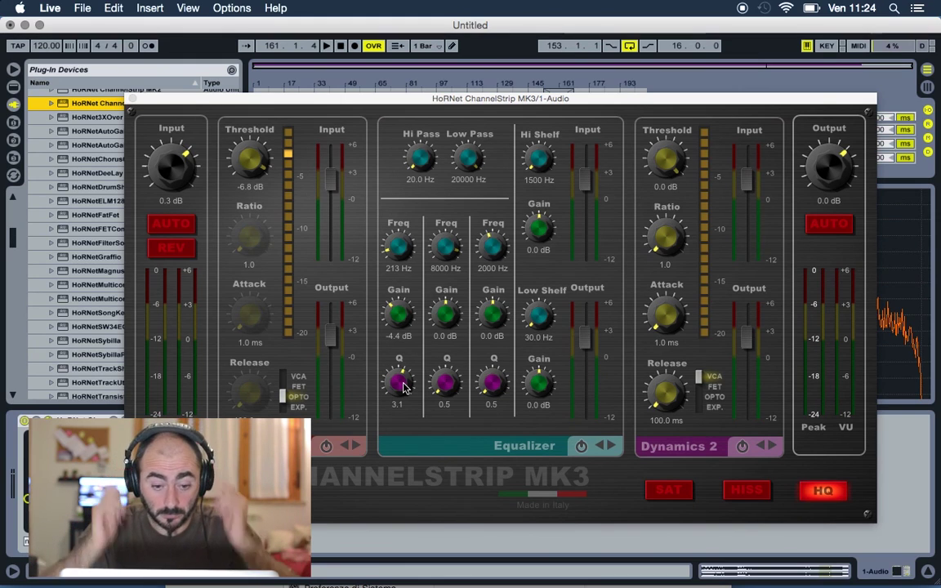
key("space")
left_click_drag(402, 384, 400, 381)
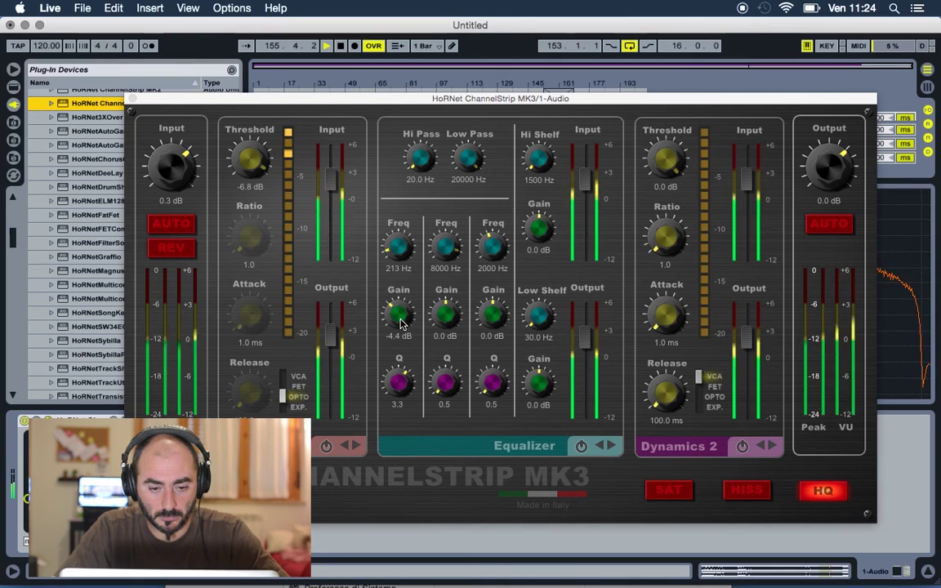
left_click_drag(401, 322, 401, 321)
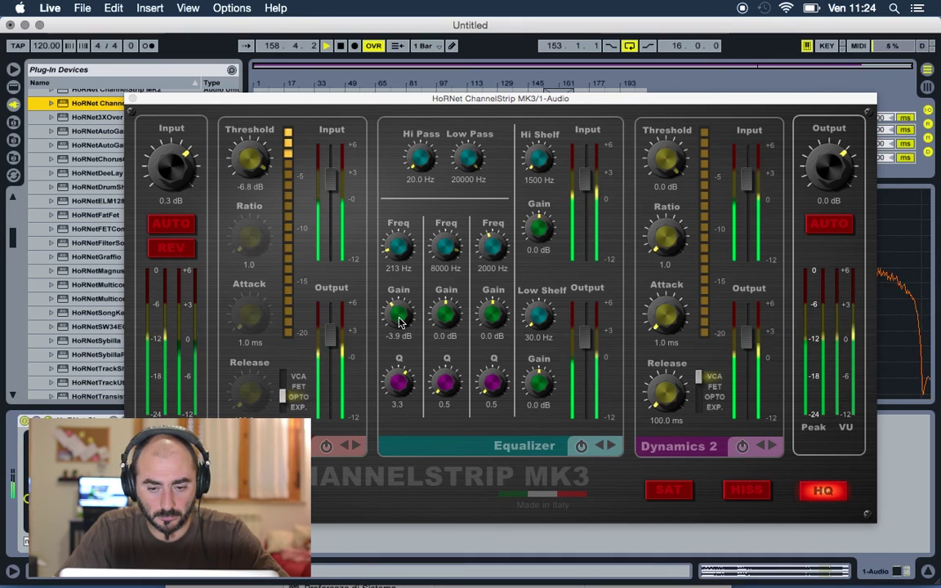
key("space")
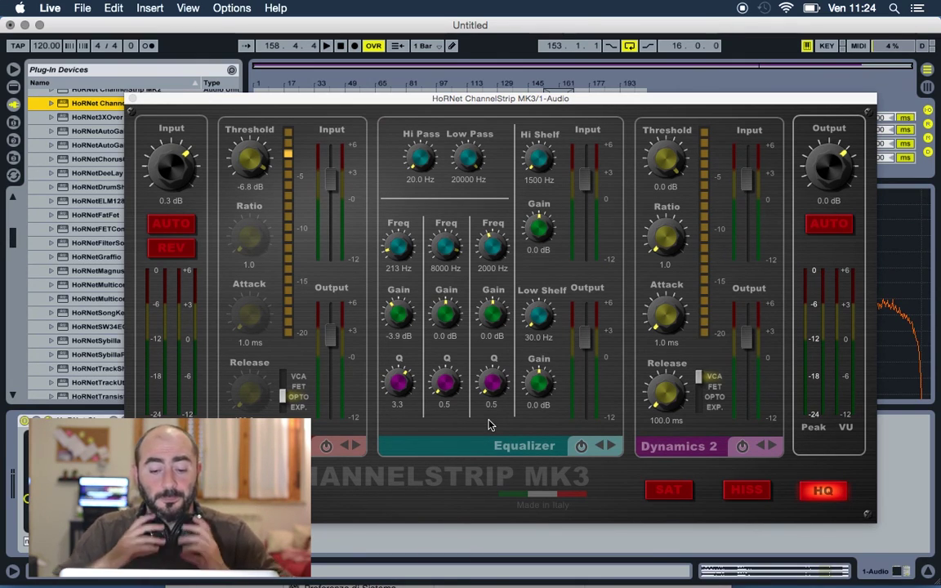
- Compare the sound with the equalizer bypassed, then switch it back on
key("space")
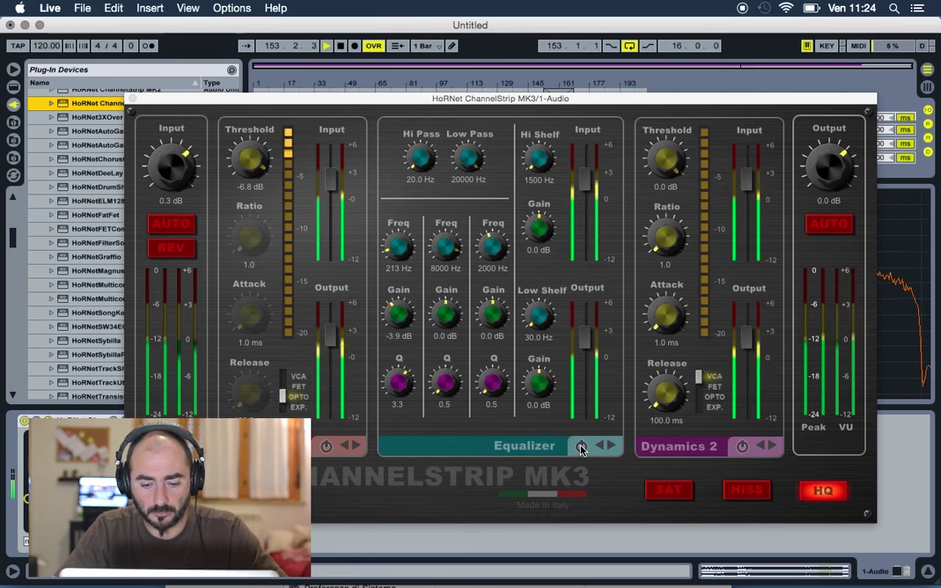
left_click(581, 446)
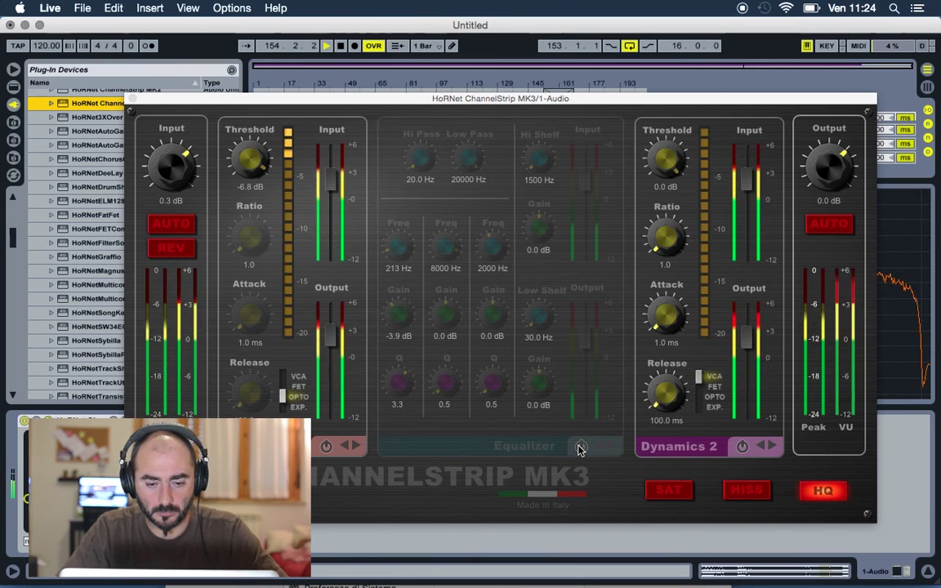
left_click(580, 446)
left_click(579, 446)
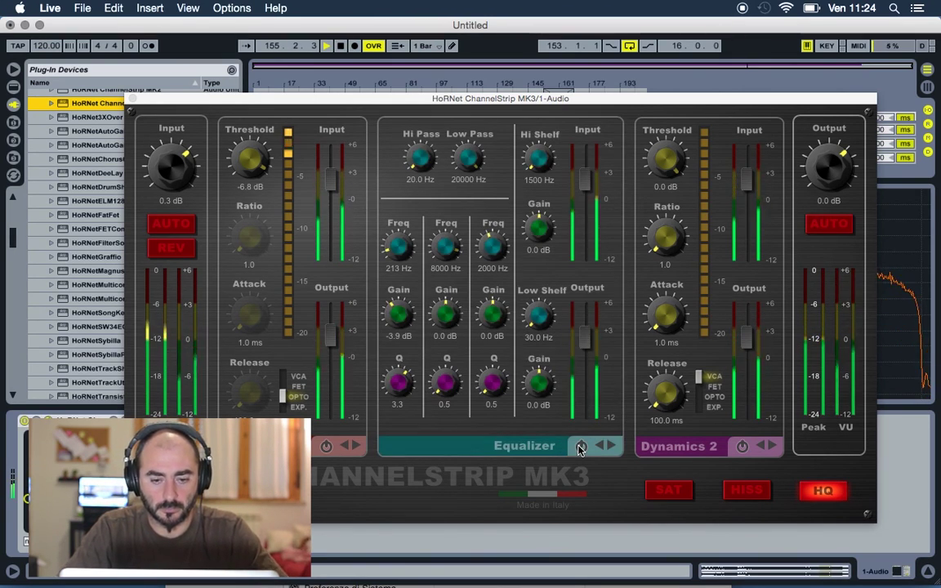
key("space")
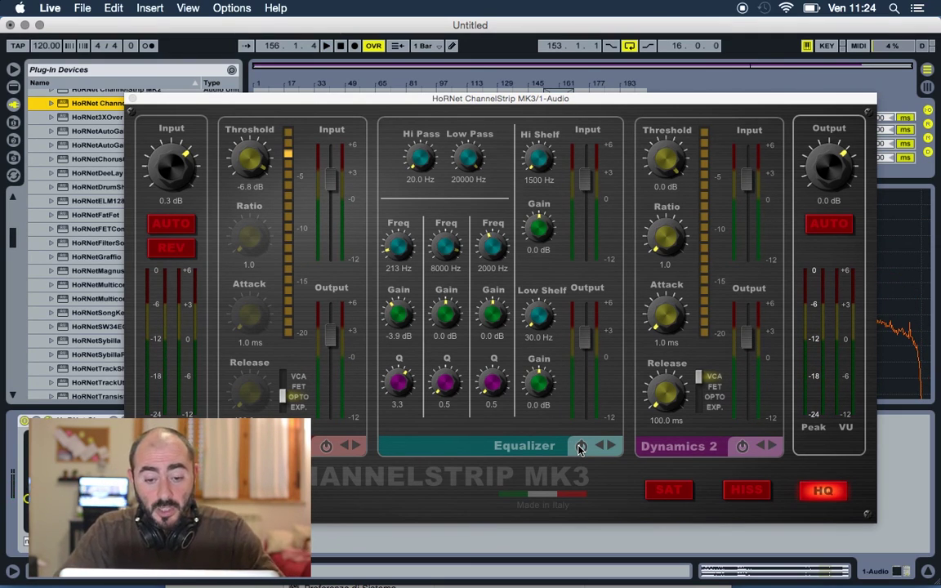
- Set the Hi Pass to 40 Hz and the third EQ band's frequency to 3000 Hz
double_click(421, 180)
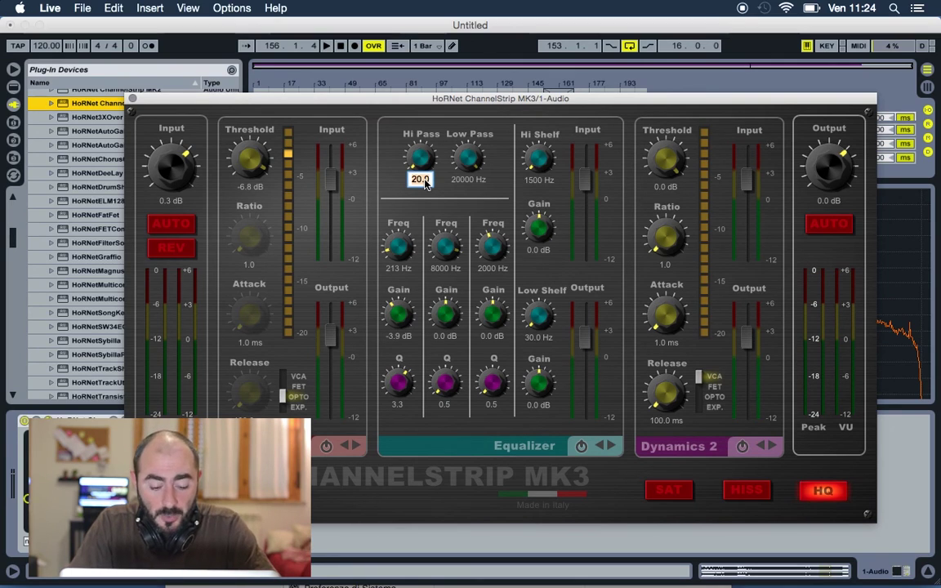
key("Return")
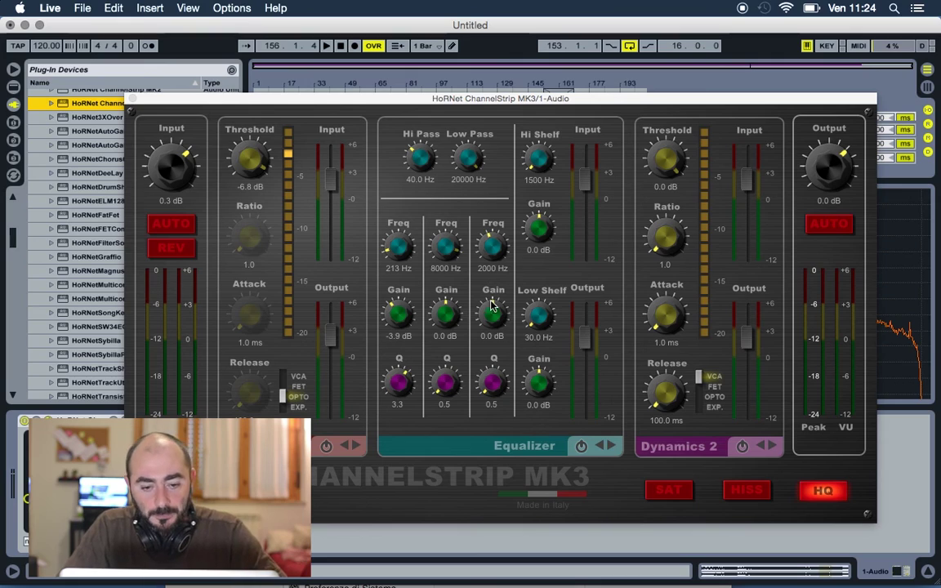
left_click(489, 269)
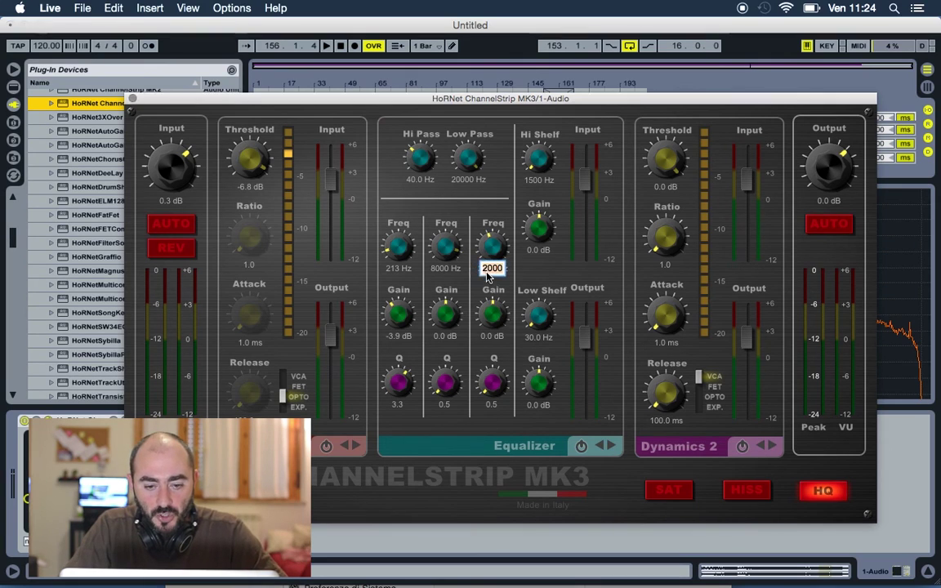
type("30")
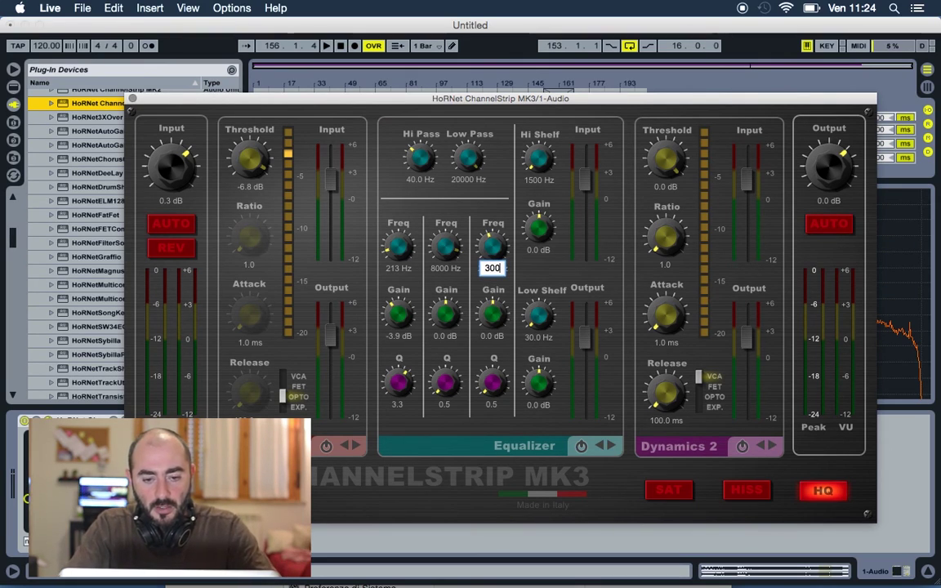
key("Return")
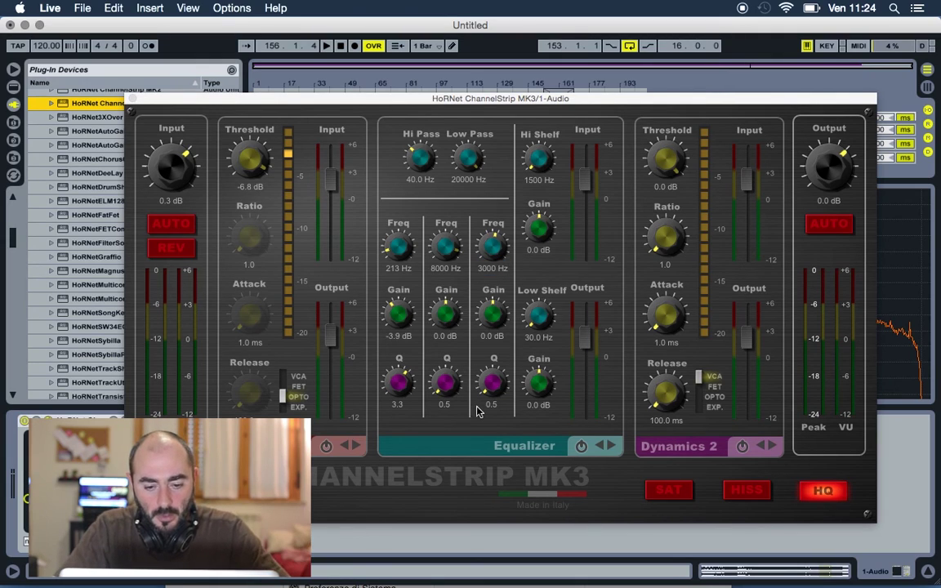
left_click(490, 405)
- Set the third EQ band's Q to 1.0 and boost it to 2.5 dB during playback
type("1")
key("Return")
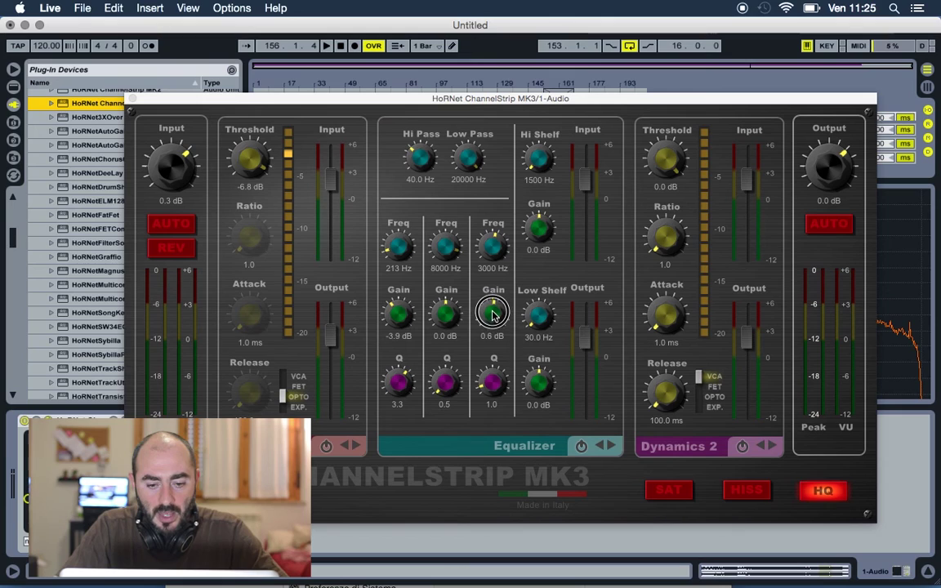
left_click_drag(493, 316, 494, 307)
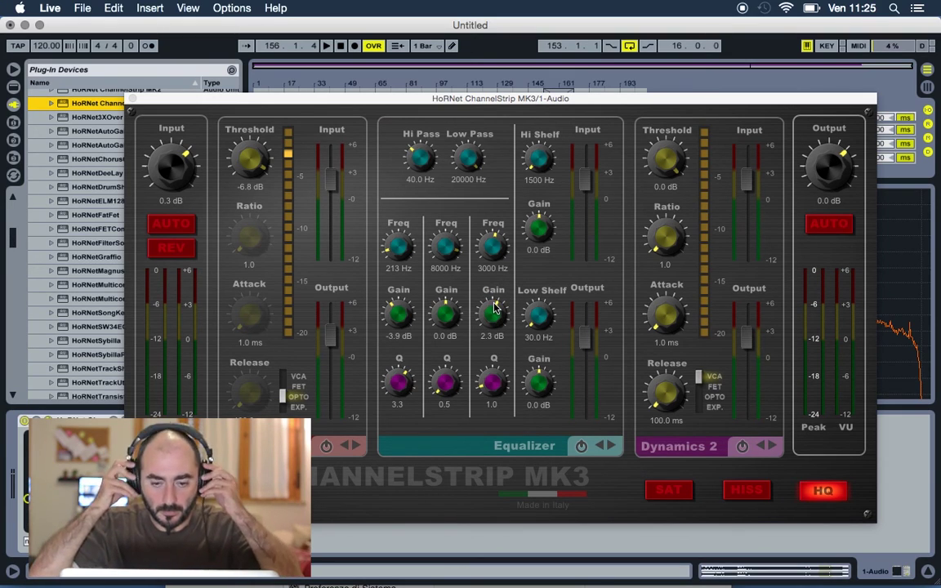
key("space")
left_click_drag(494, 307, 493, 317)
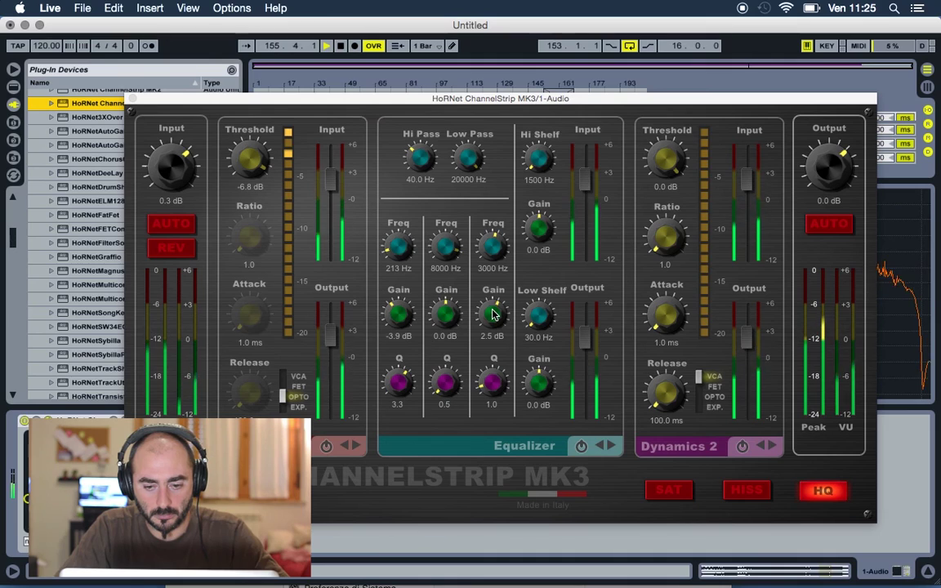
- Bypass and re-enable the equalizer to compare, then stop playback
left_click(580, 446)
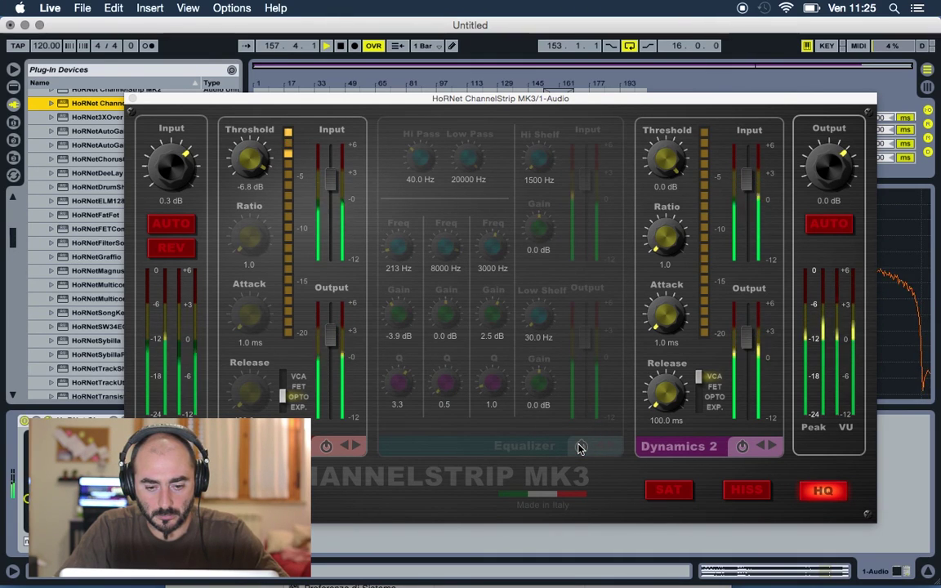
left_click(580, 446)
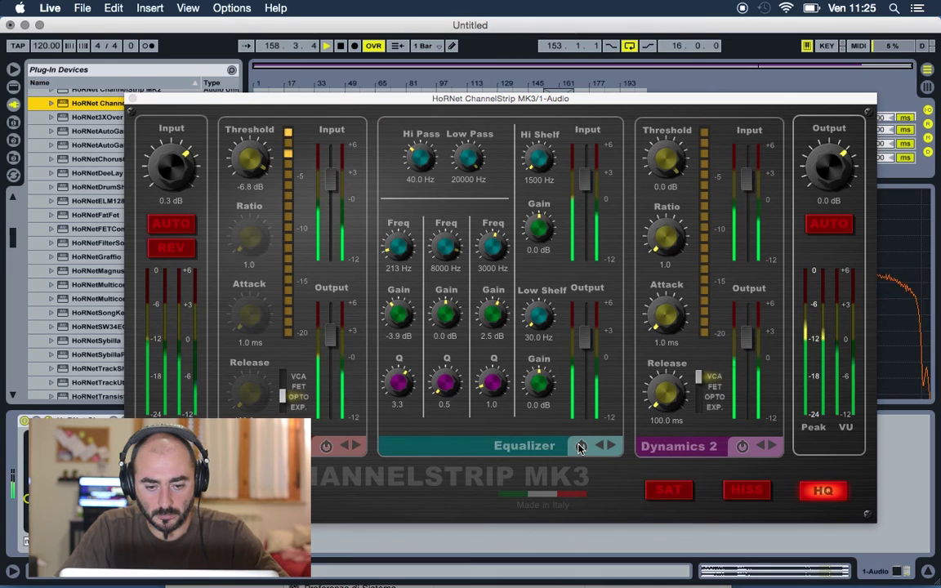
key("space")
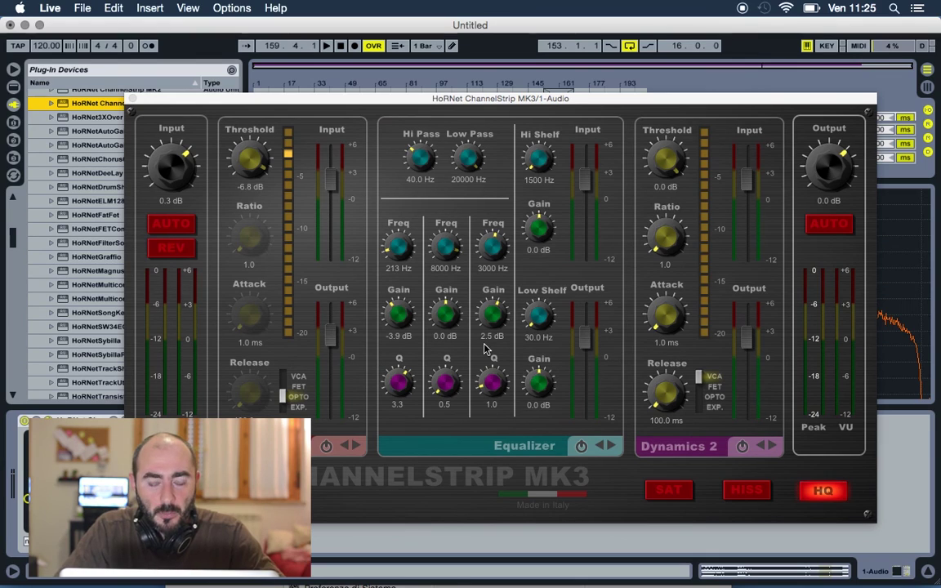
- Set the Low Shelf to 60 Hz with a 3 dB boost
double_click(539, 340)
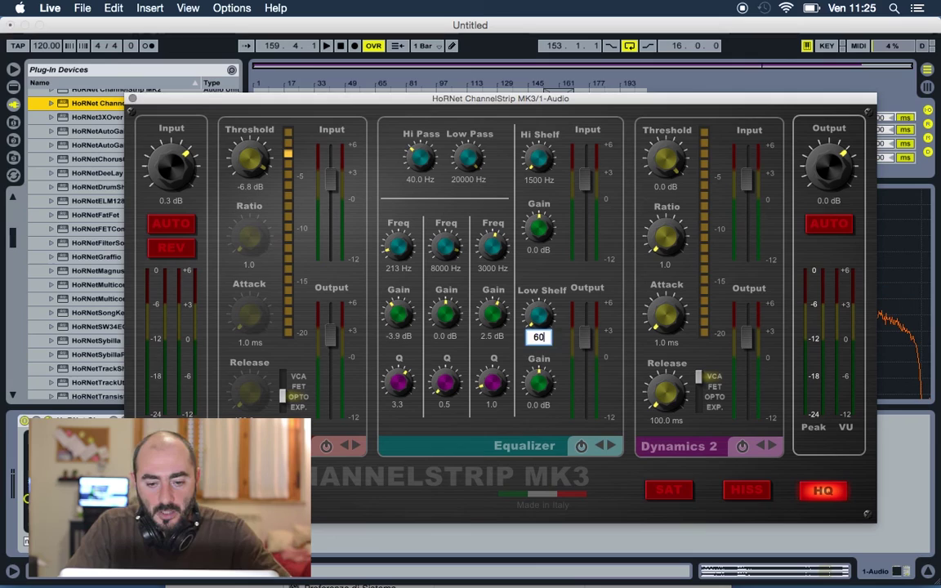
key("Return")
double_click(539, 408)
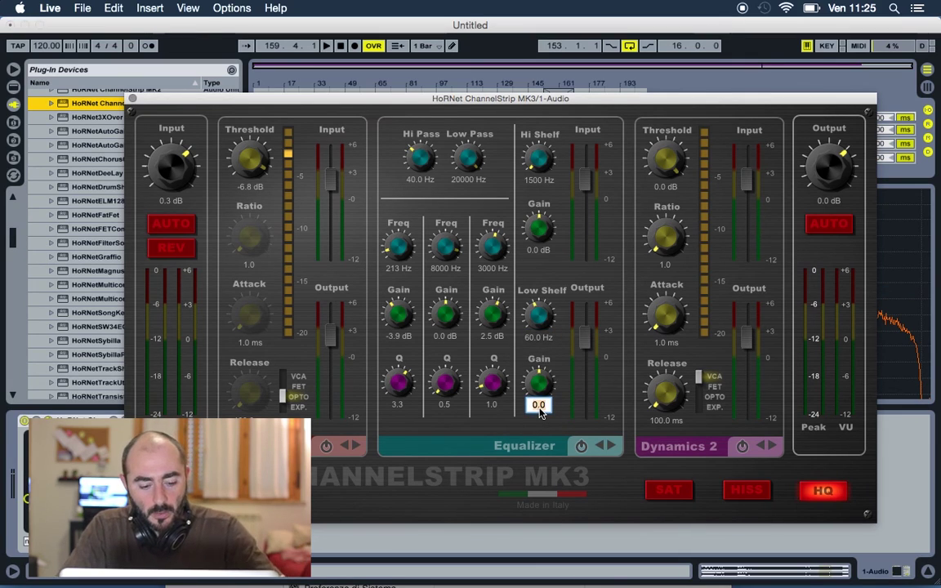
key("Return")
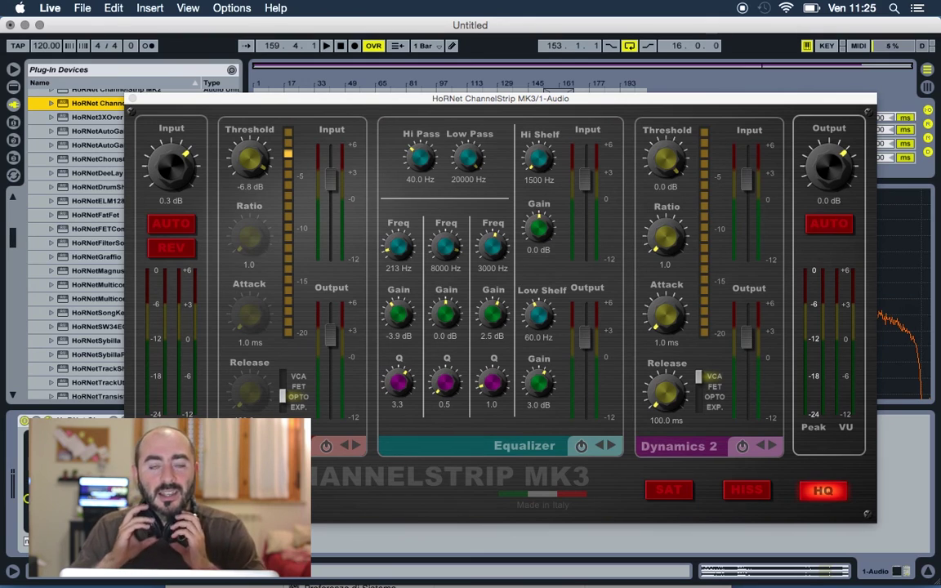
- Audition the low shelf by toggling the equalizer off and on during playback
key("space")
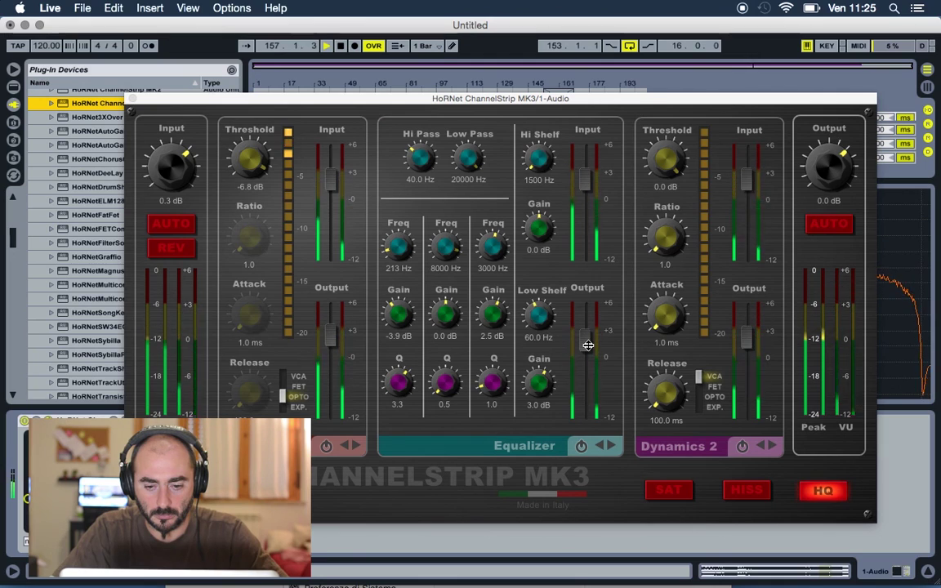
left_click(581, 445)
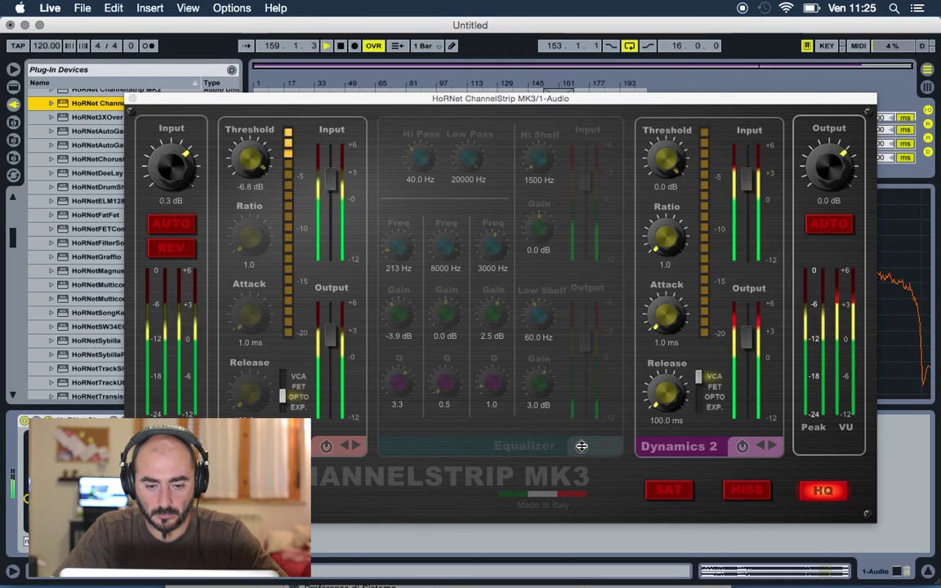
left_click(581, 446)
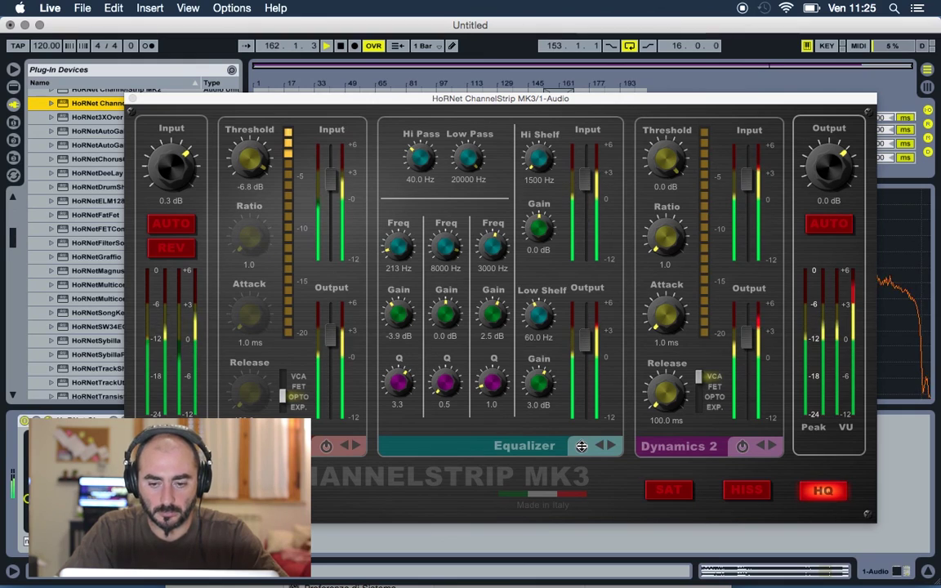
key("space")
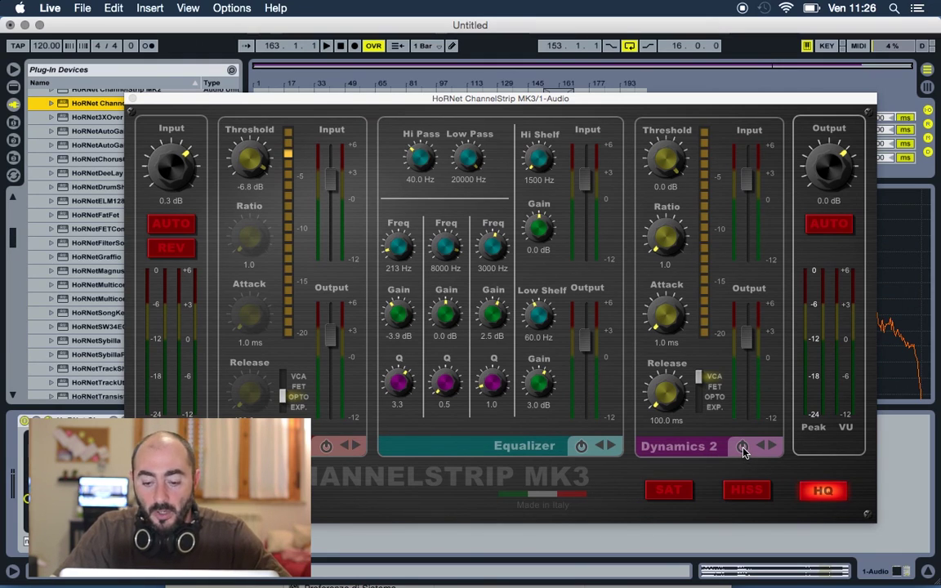
- Switch off Dynamics 2 and close the ChannelStrip window
left_click(741, 447)
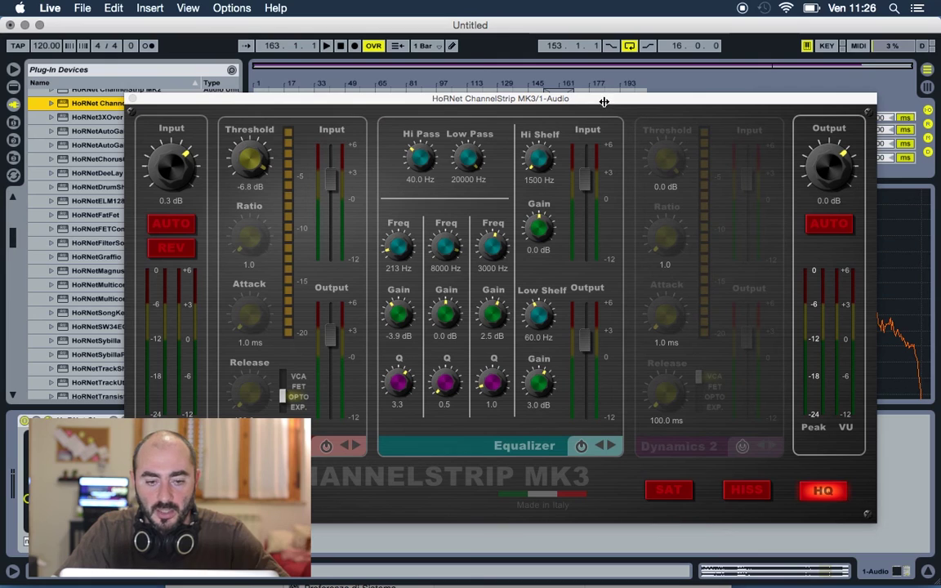
left_click_drag(604, 101, 671, 500)
key("super+alt+p")
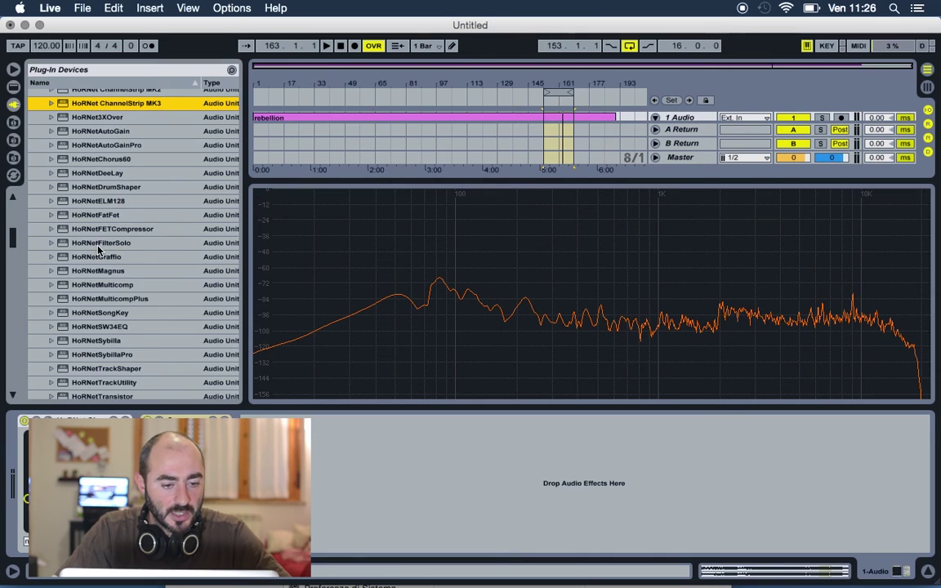
- Load HoRNet TrackUtility onto the 1-Audio track
left_click(99, 383)
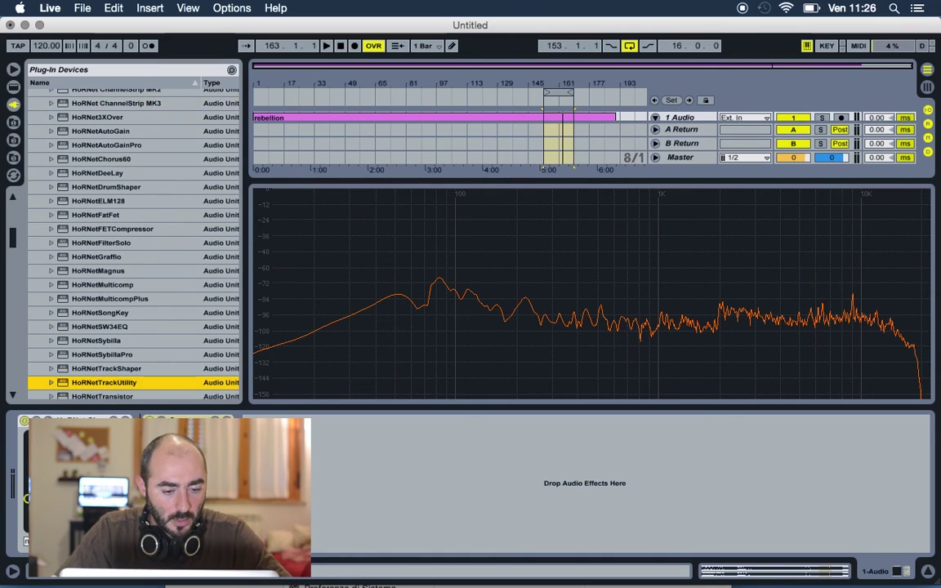
key("Return")
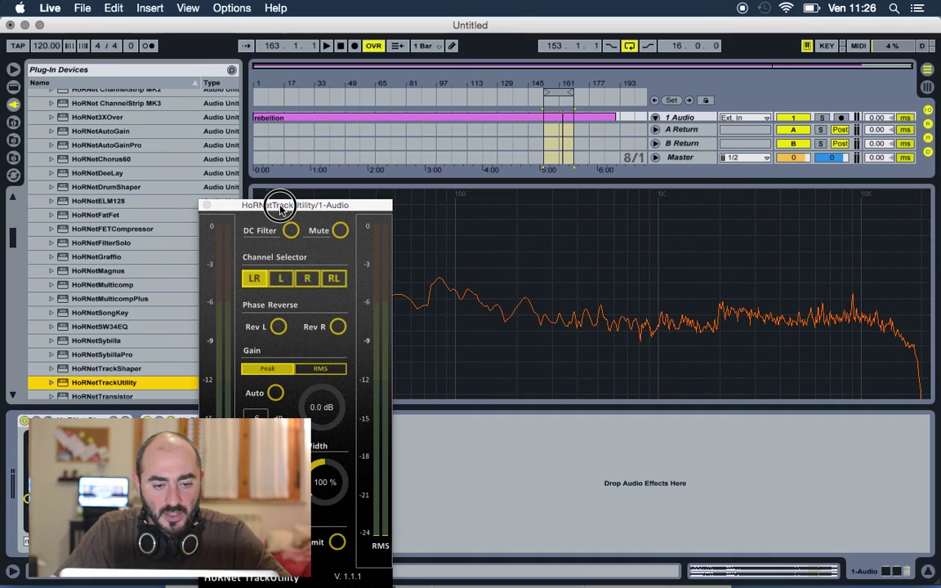
left_click_drag(280, 208, 406, 88)
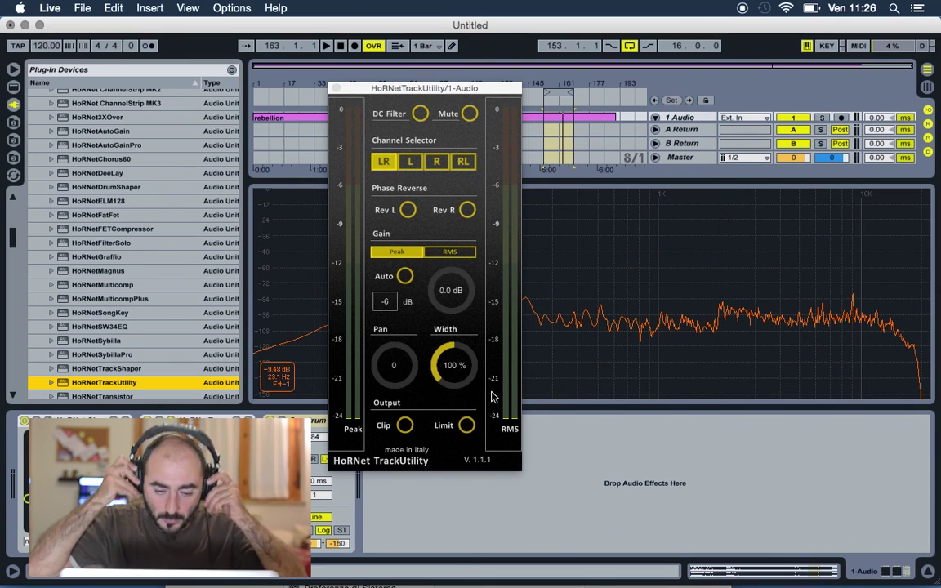
- Widen the TrackUtility stereo width to about 108% while the track plays
key("space")
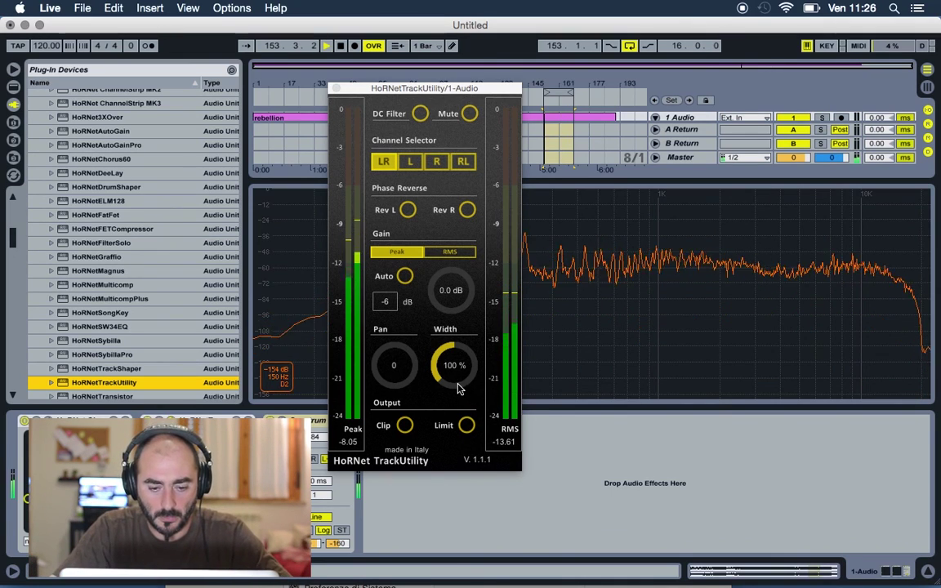
left_click_drag(458, 384, 458, 376)
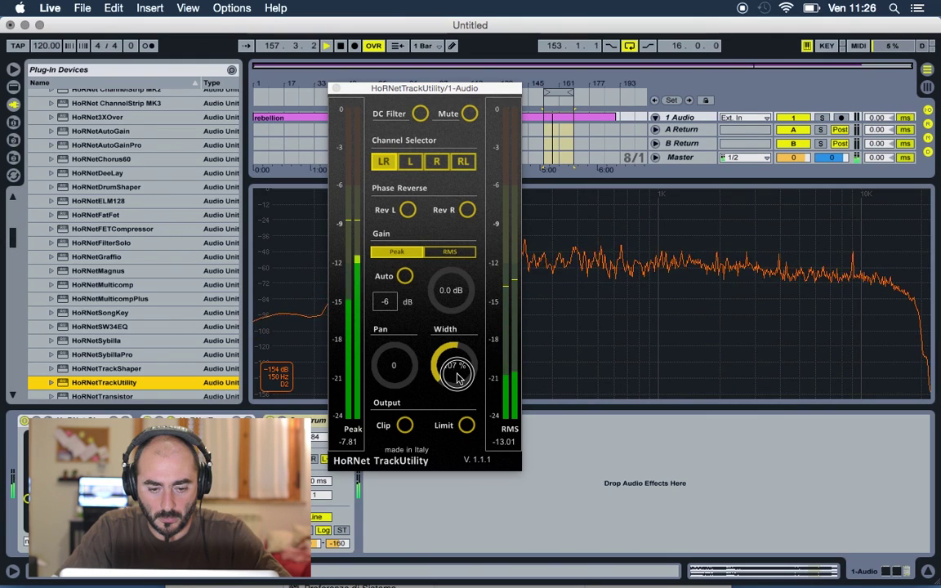
left_click_drag(457, 376, 458, 344)
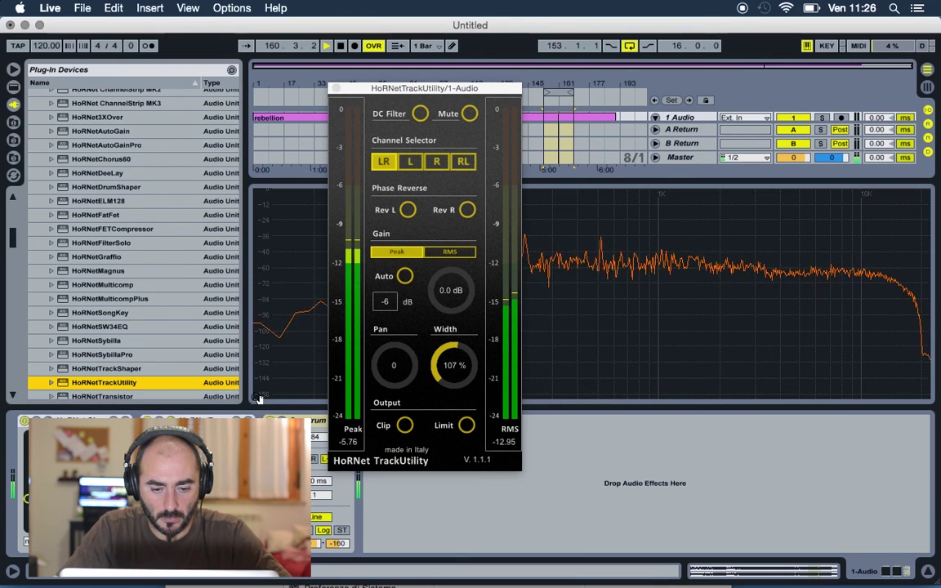
left_click_drag(453, 376, 455, 379)
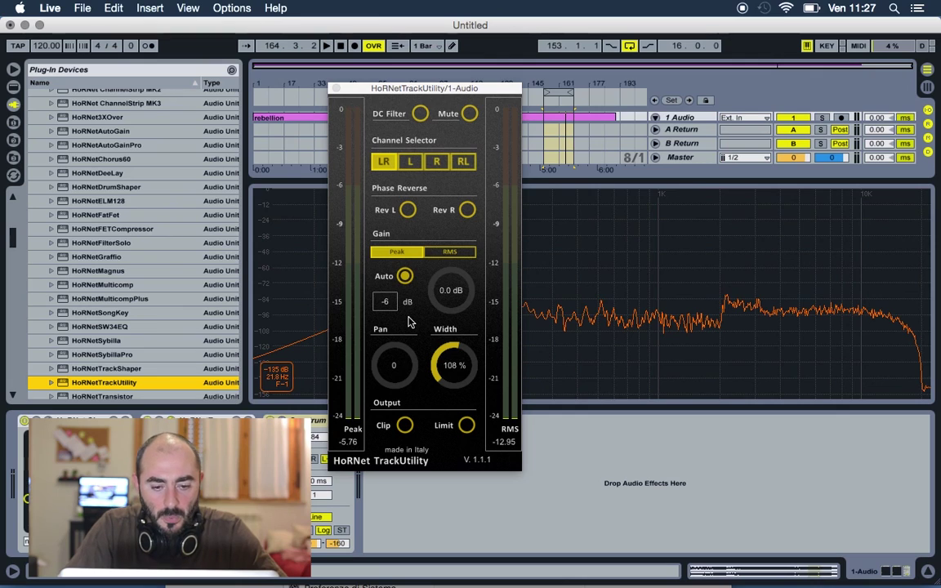
- Let Auto gain settle TrackUtility's gain at 2.0 dB, then switch Auto off
key("space")
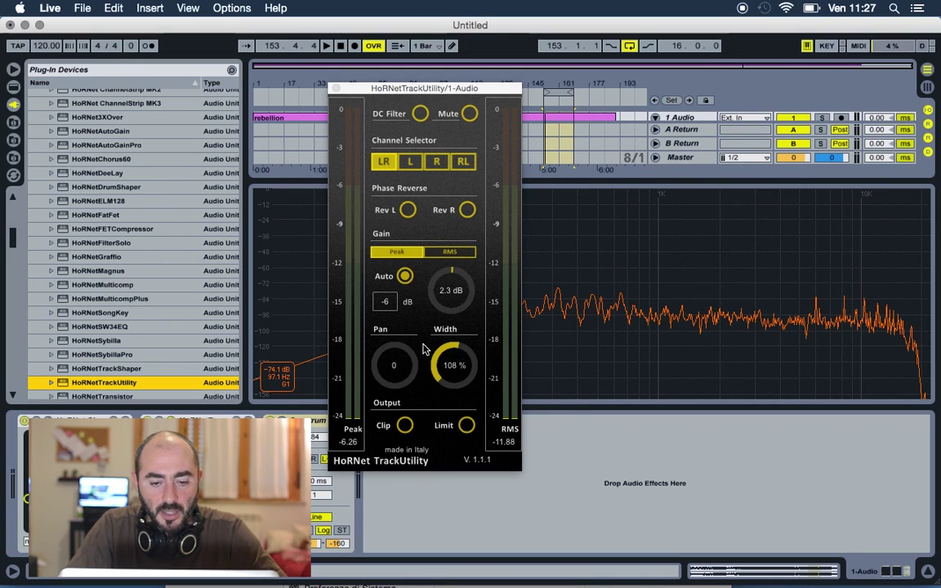
key("space")
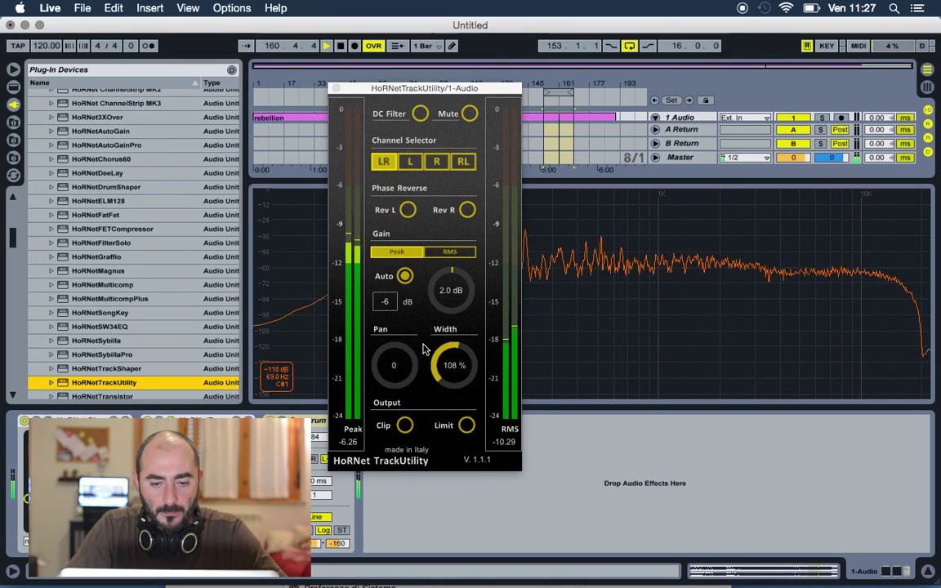
key("space")
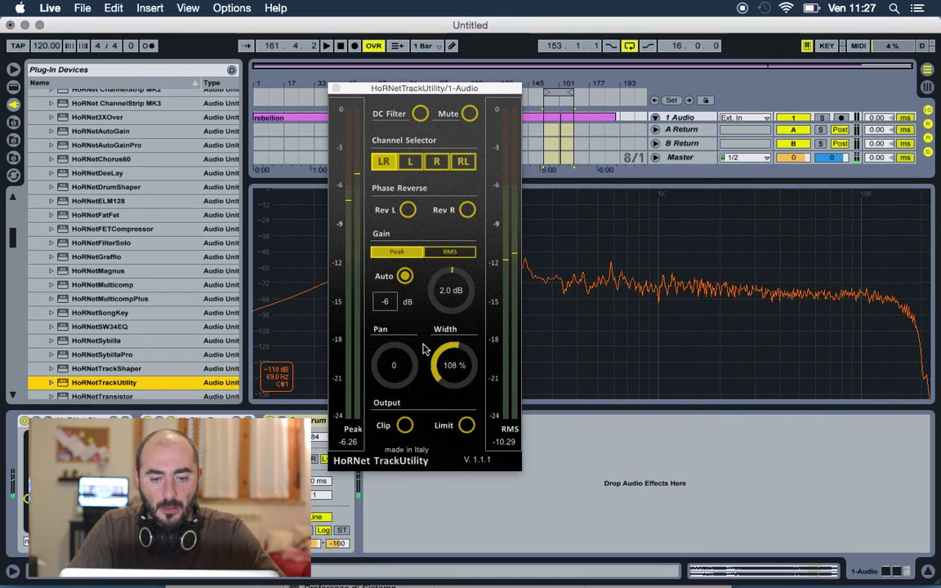
left_click(406, 277)
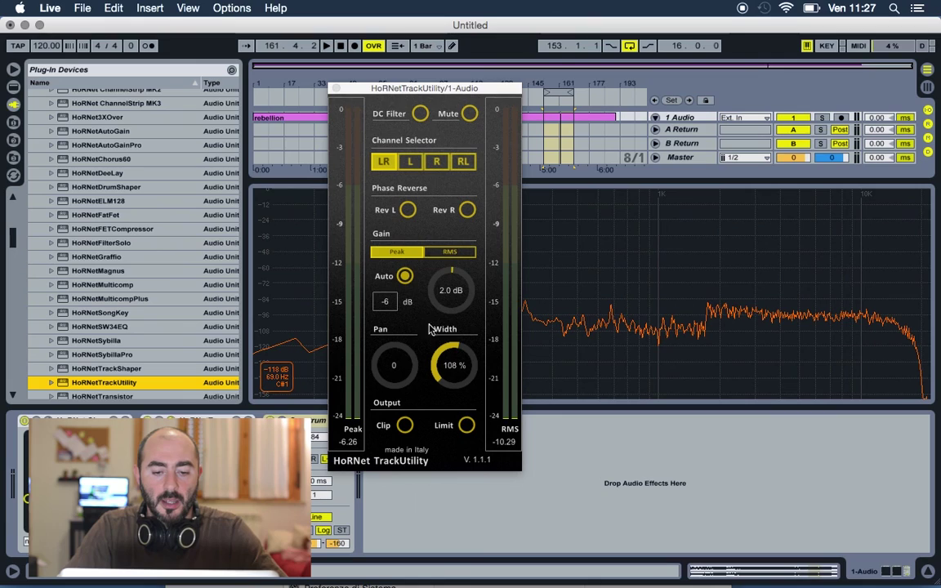
left_click(404, 278)
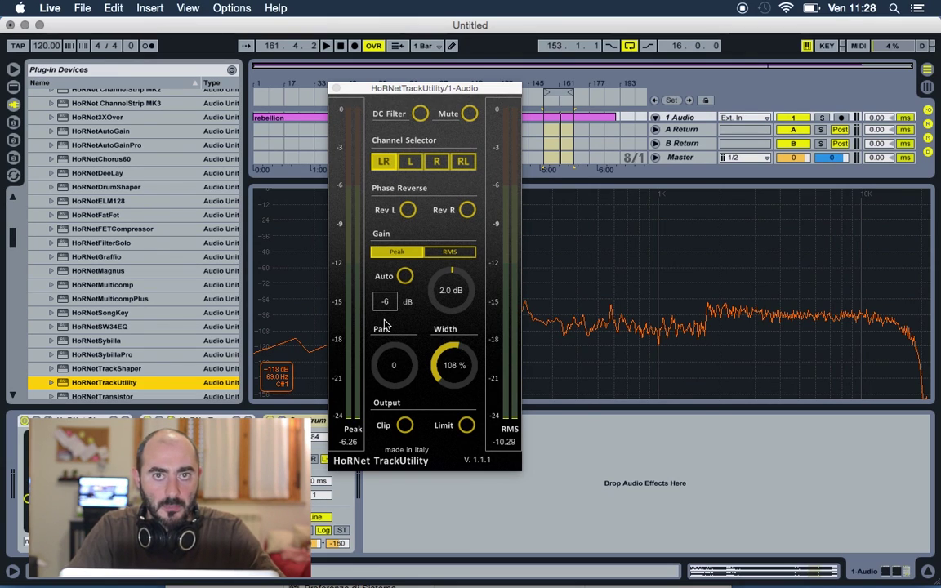
- Load HoRNet Magnus after TrackUtility, close the TrackUtility window, and reposition the Magnus window
left_click(95, 271)
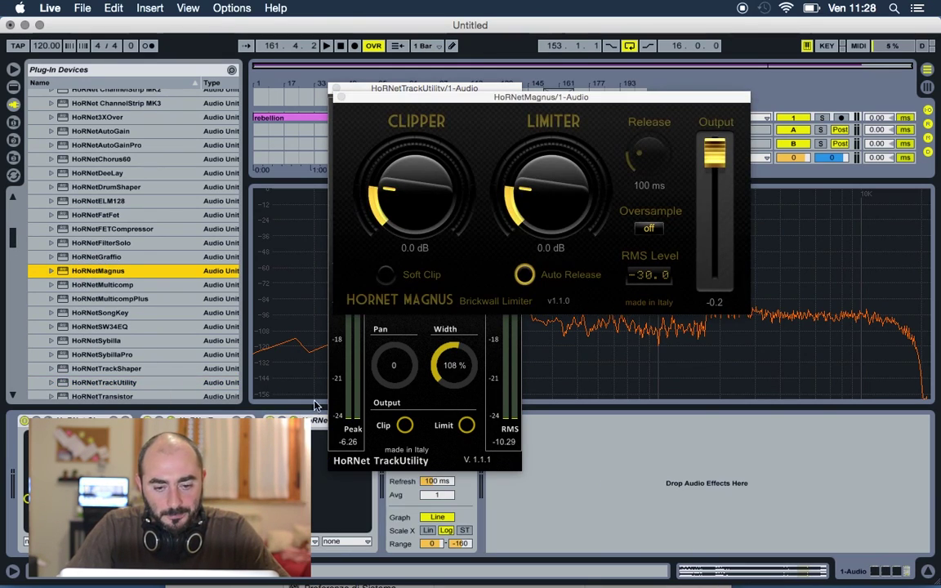
left_click(352, 96)
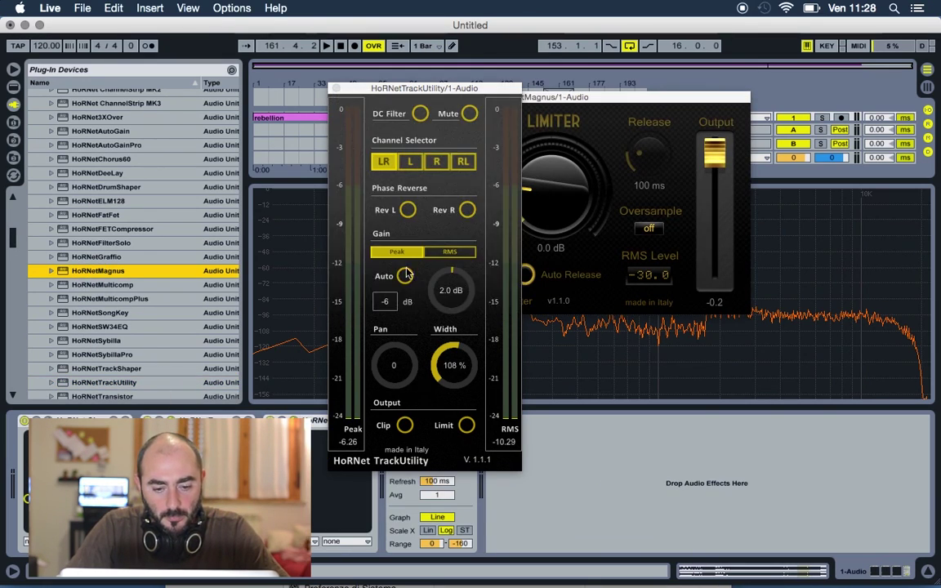
left_click(336, 88)
left_click_drag(447, 103, 383, 118)
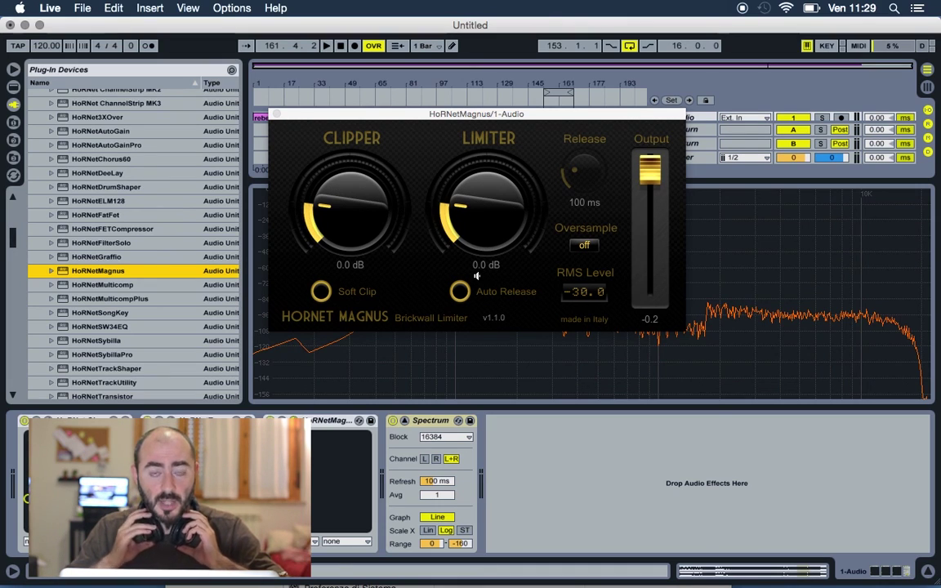
- Start playback and rough in the clipper around 1.6 dB and the limiter near 8.4 dB
key("space")
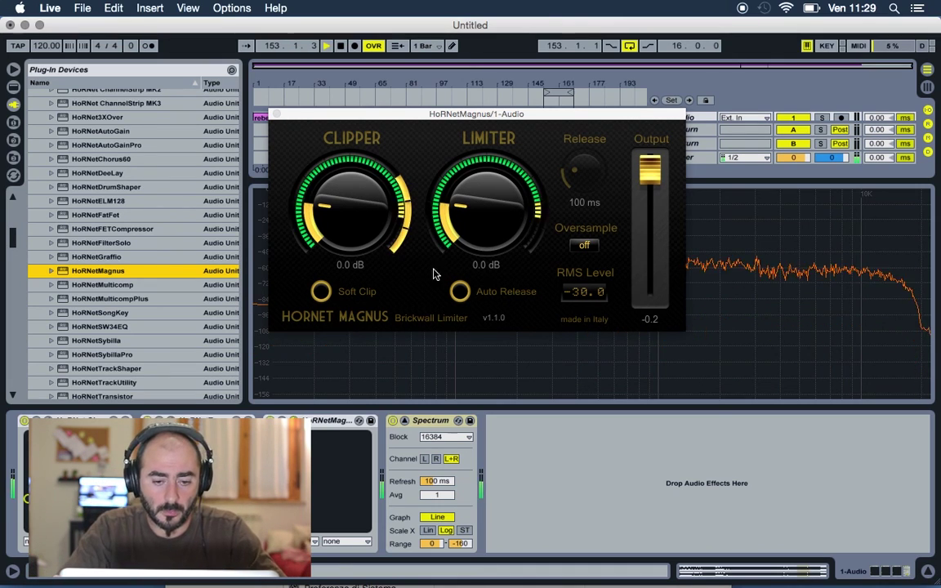
left_click_drag(367, 231, 356, 205)
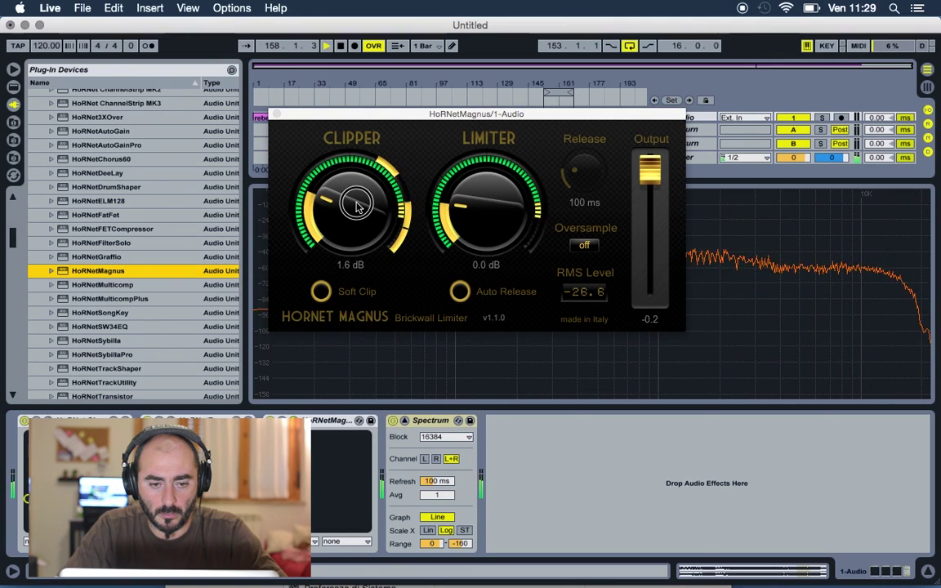
left_click_drag(356, 208, 353, 211)
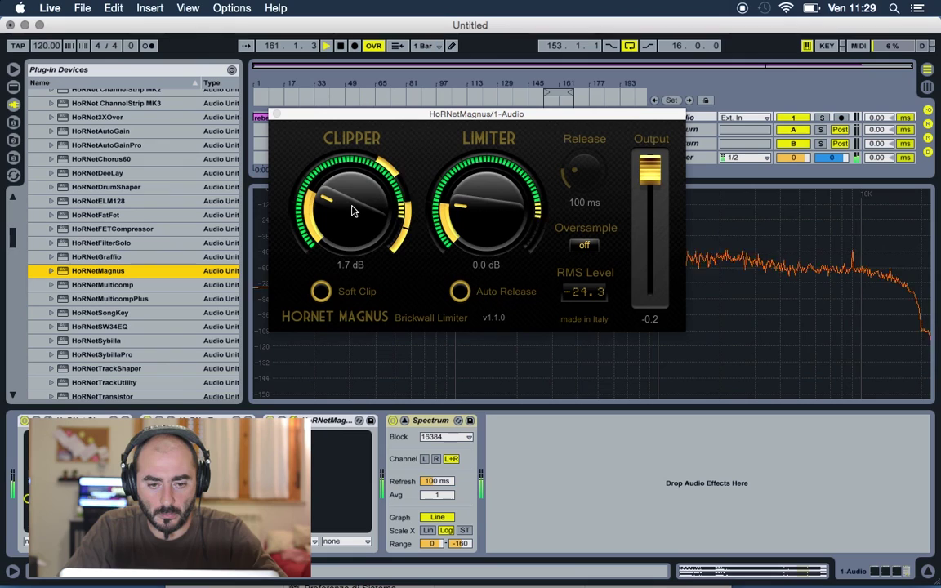
left_click_drag(354, 215, 355, 218)
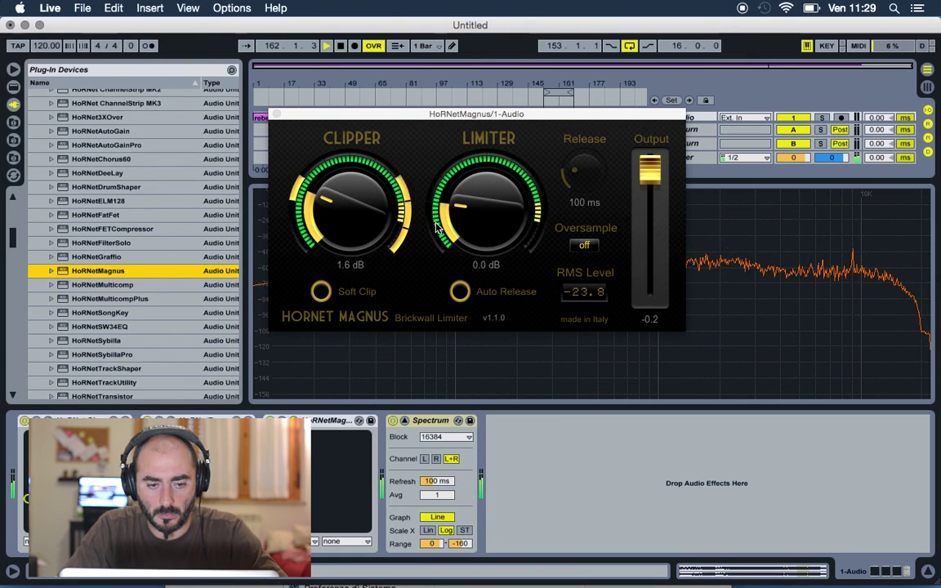
left_click_drag(479, 227, 490, 115)
left_click(344, 219)
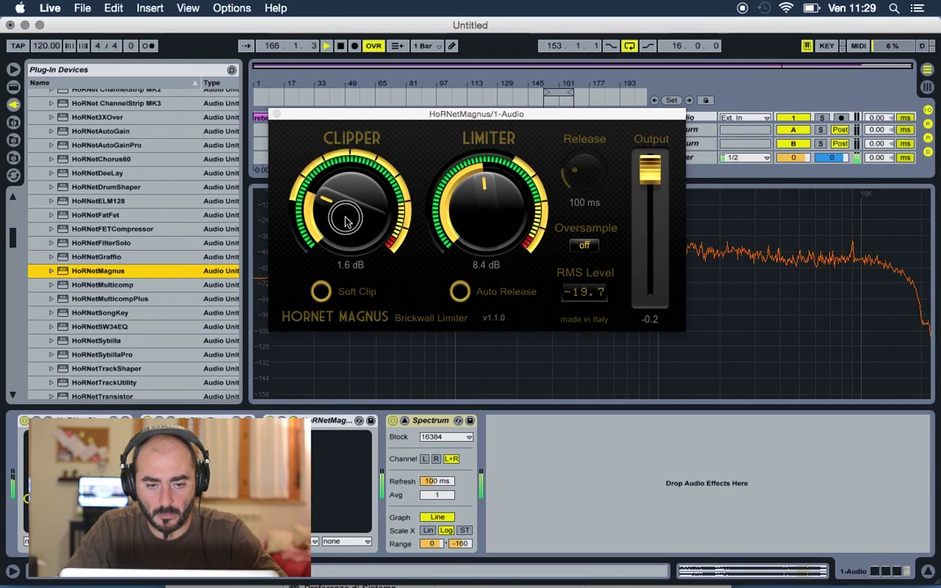
- Lower the clipper to -0.9 dB and push the limiter up to about 10.8 dB
left_click_drag(345, 219, 351, 245)
left_click(350, 232)
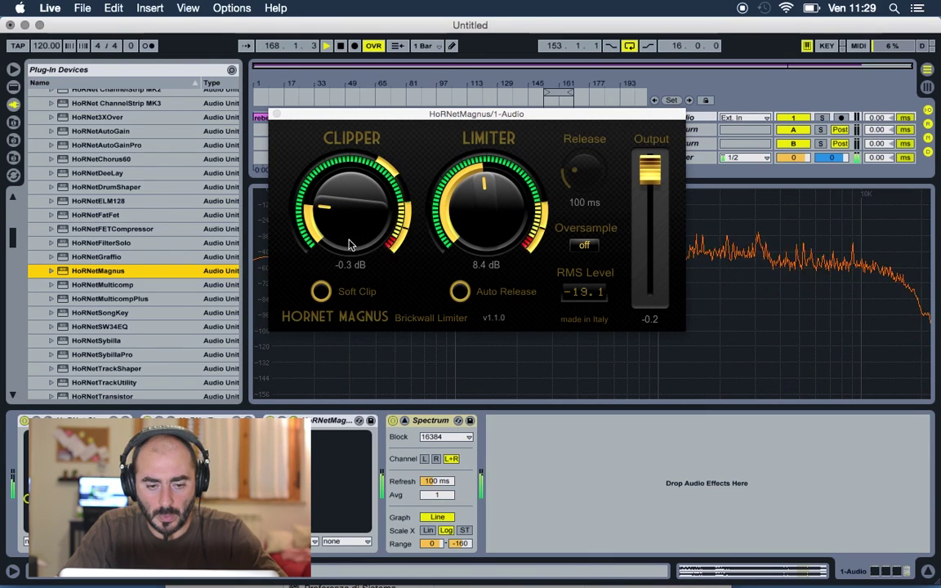
left_click_drag(350, 231, 349, 238)
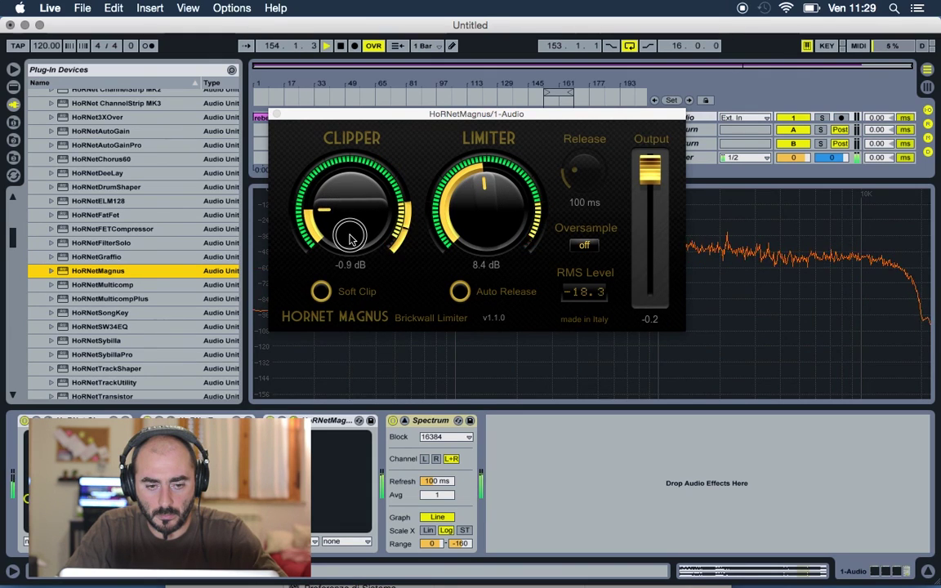
left_click_drag(475, 217, 474, 197)
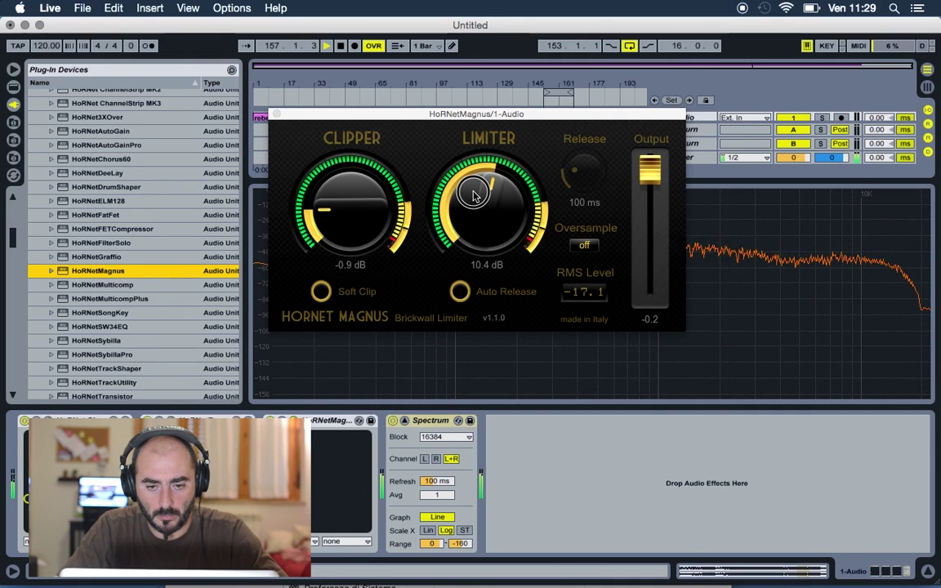
left_click_drag(474, 196, 472, 191)
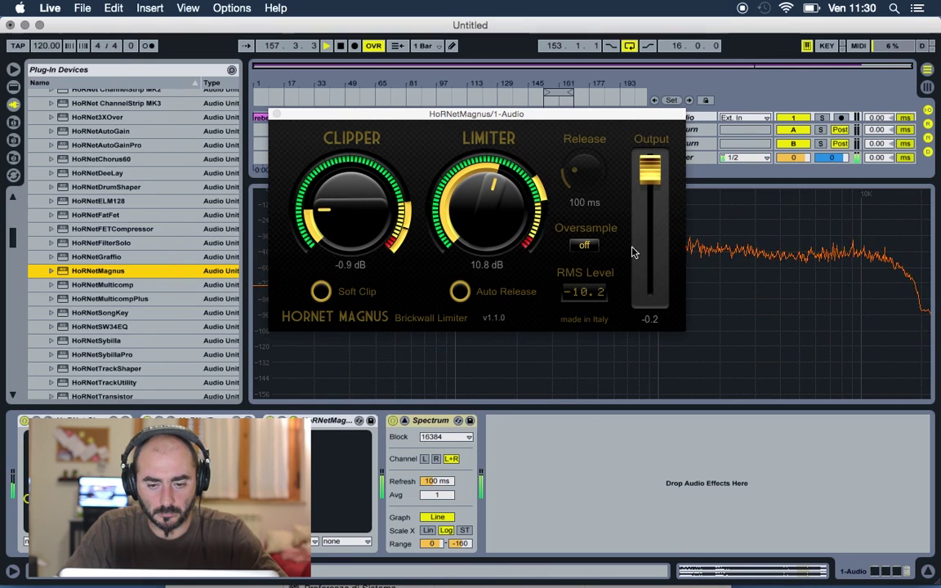
mouse_move(482, 219)
left_mouse_down()
mouse_move(502, 241)
mouse_move(489, 232)
left_mouse_up()
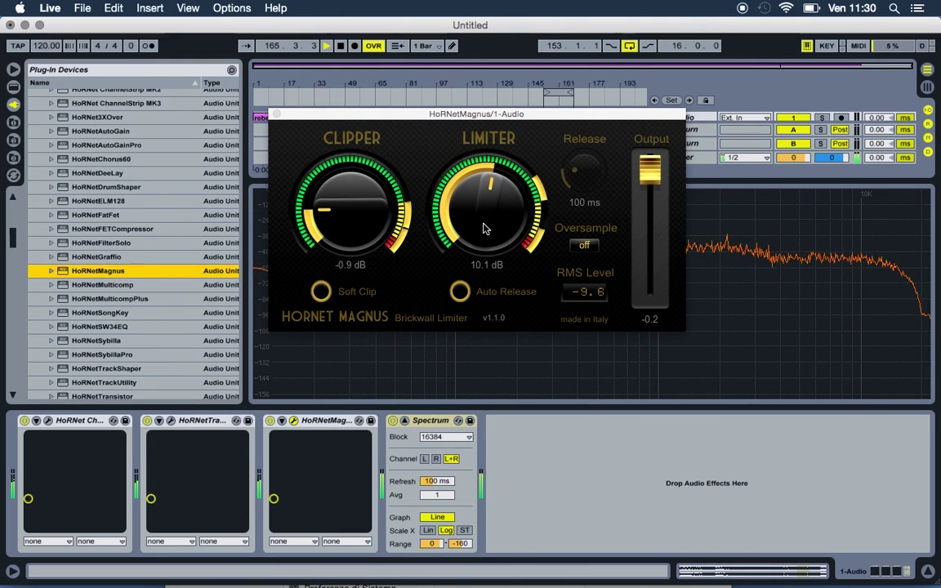
- Stop playback with the limiter at 10.1 dB and move the Magnus window down-right
key("space")
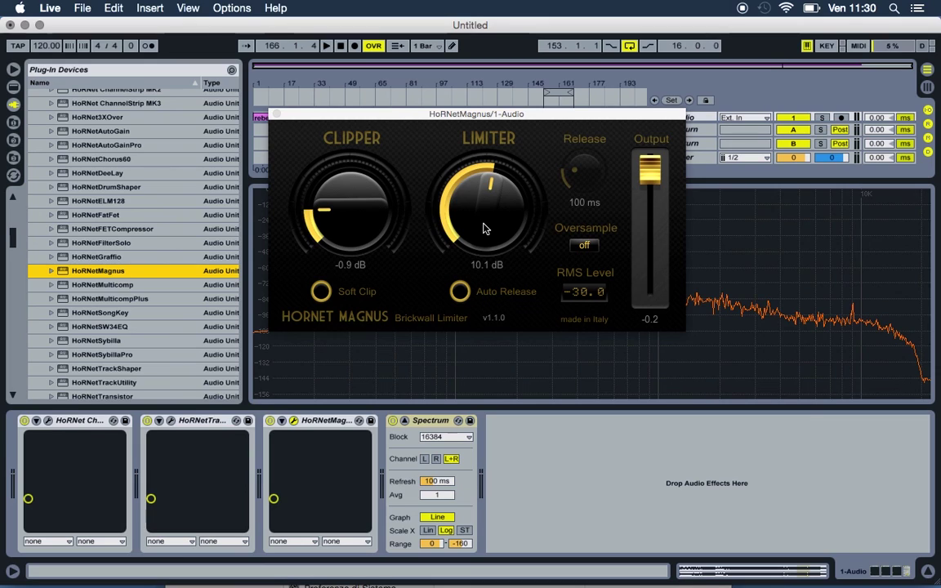
left_click_drag(493, 116, 518, 157)
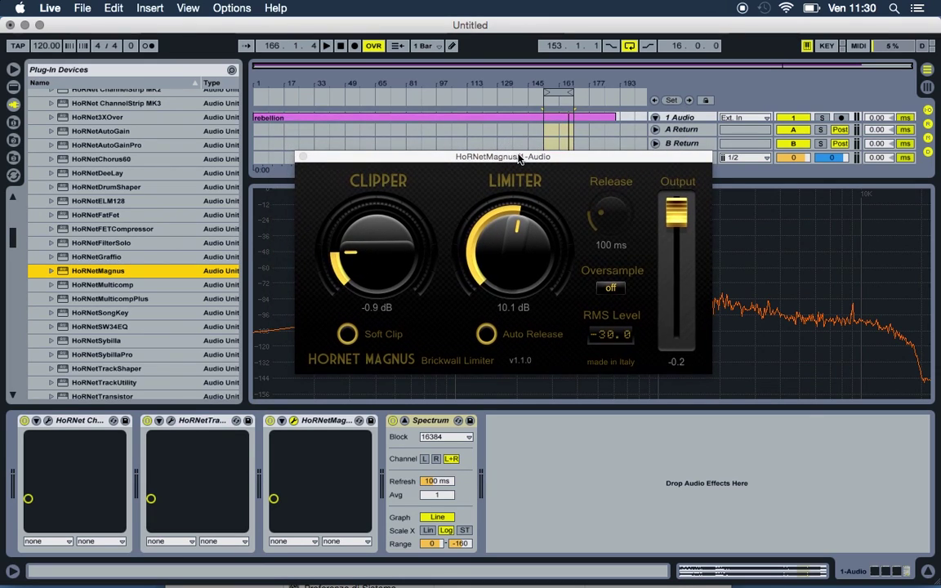